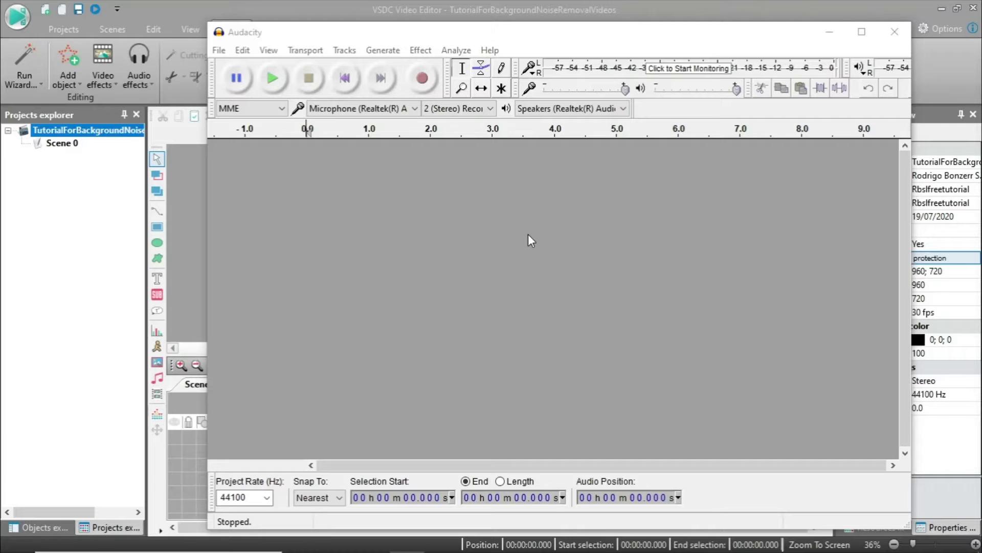
{"action": "left_click", "coordinate": [395, 7]}
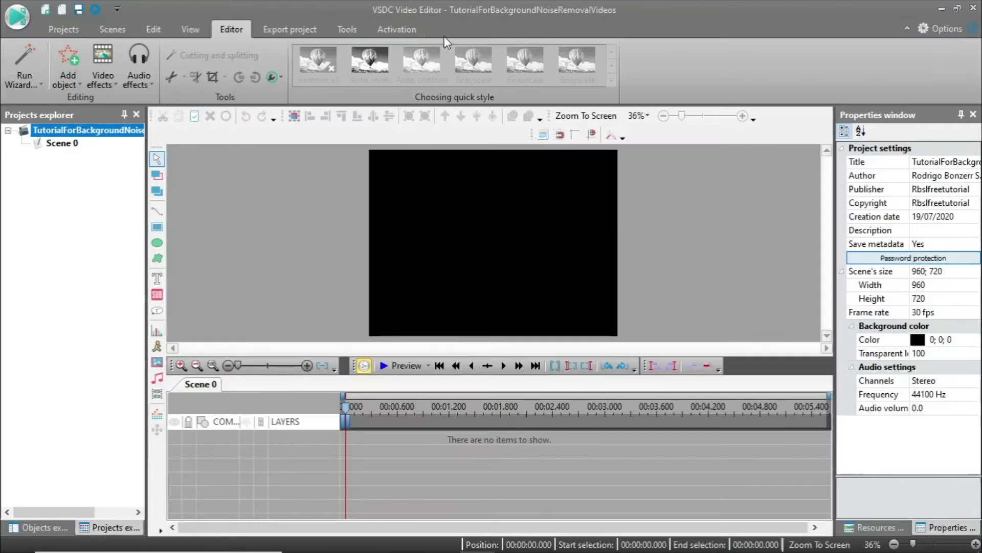
{"action": "left_click", "coordinate": [157, 394]}
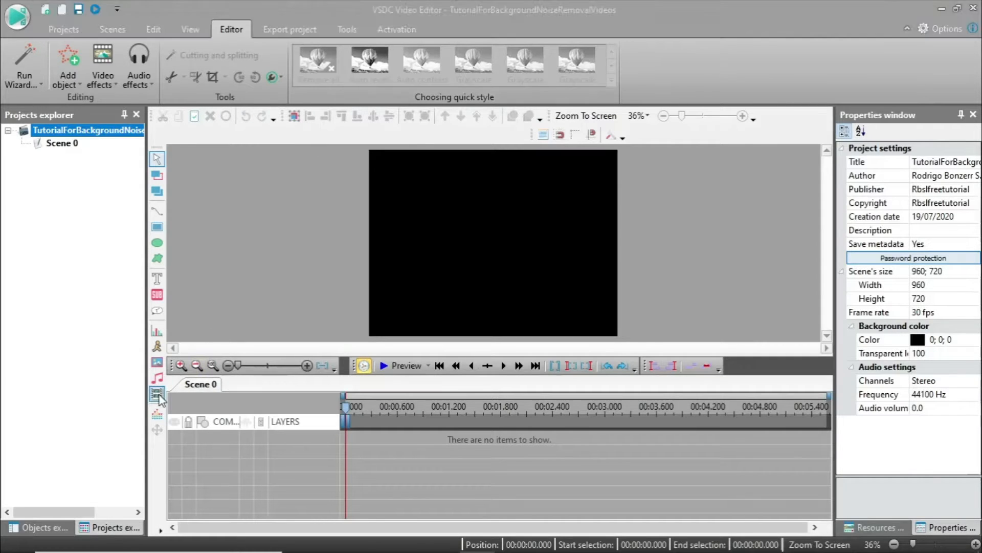
{"action": "scroll", "coordinate": [583, 270], "scroll_direction": "down", "scroll_amount": 3}
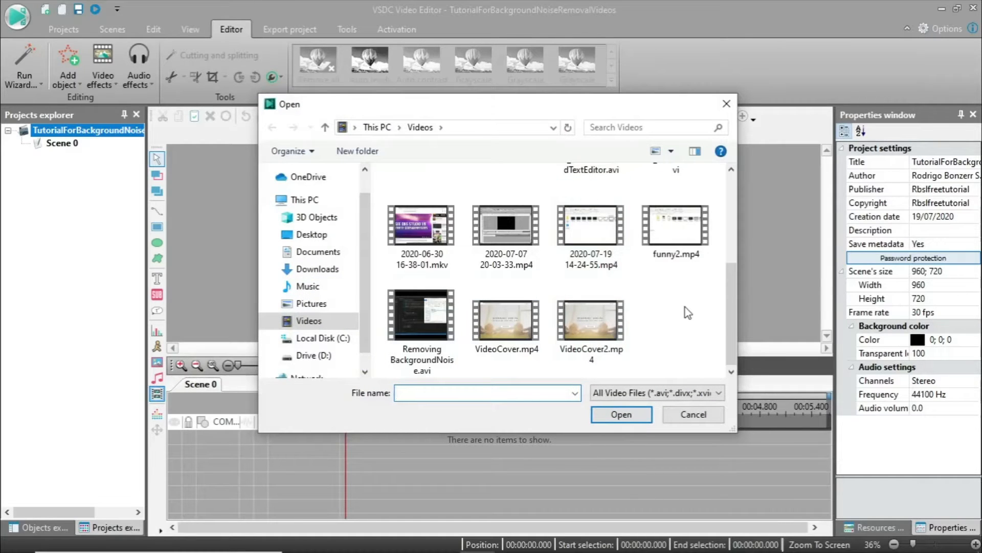
{"action": "double_click", "coordinate": [589, 238]}
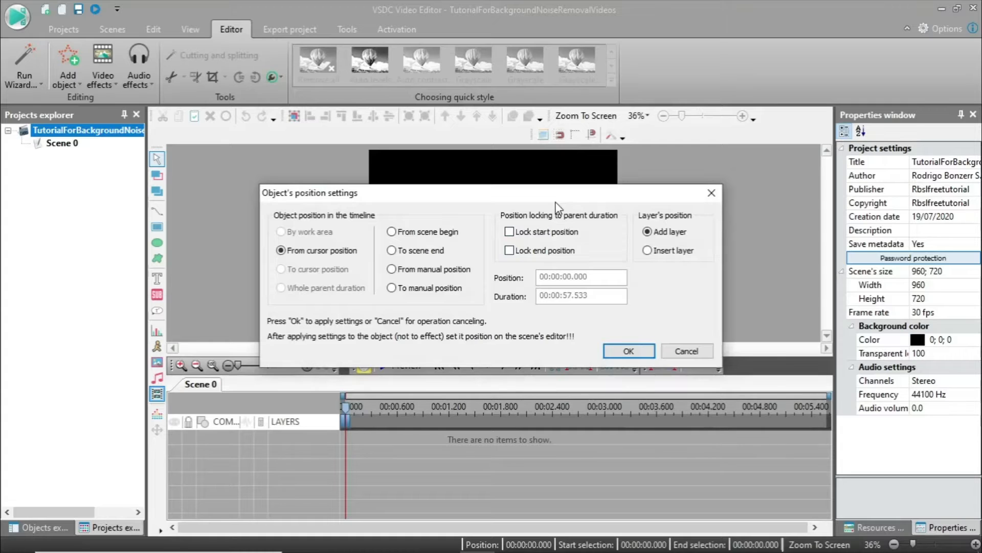
{"action": "left_click", "coordinate": [616, 351]}
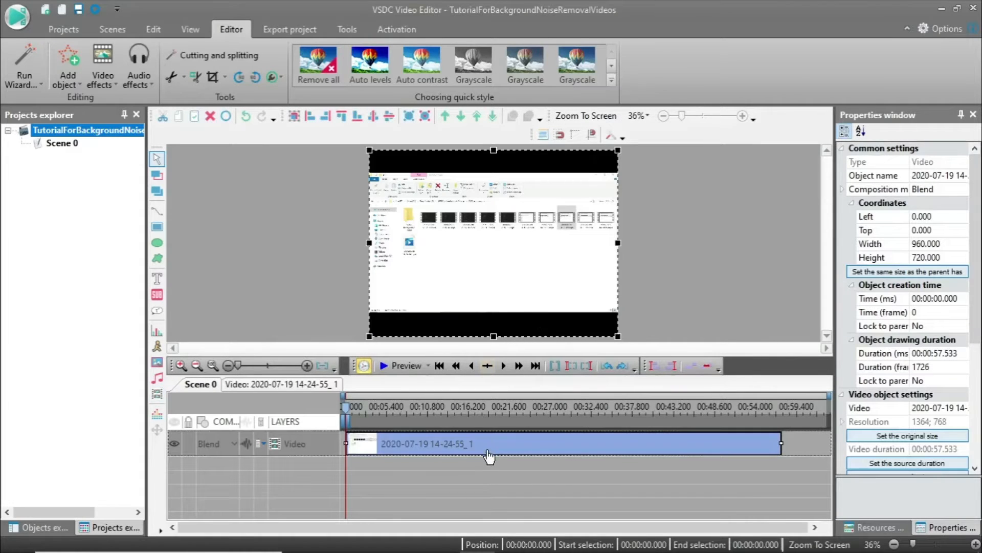
Preview the scene with the added video, skip close to its end and close the preview
{"action": "mouse_move", "coordinate": [489, 455]}
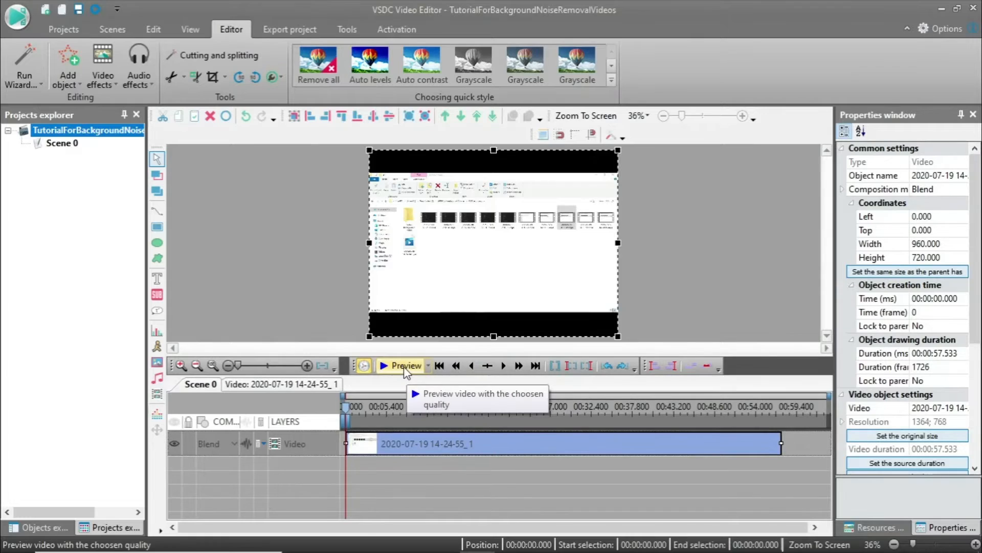
{"action": "left_click", "coordinate": [405, 365]}
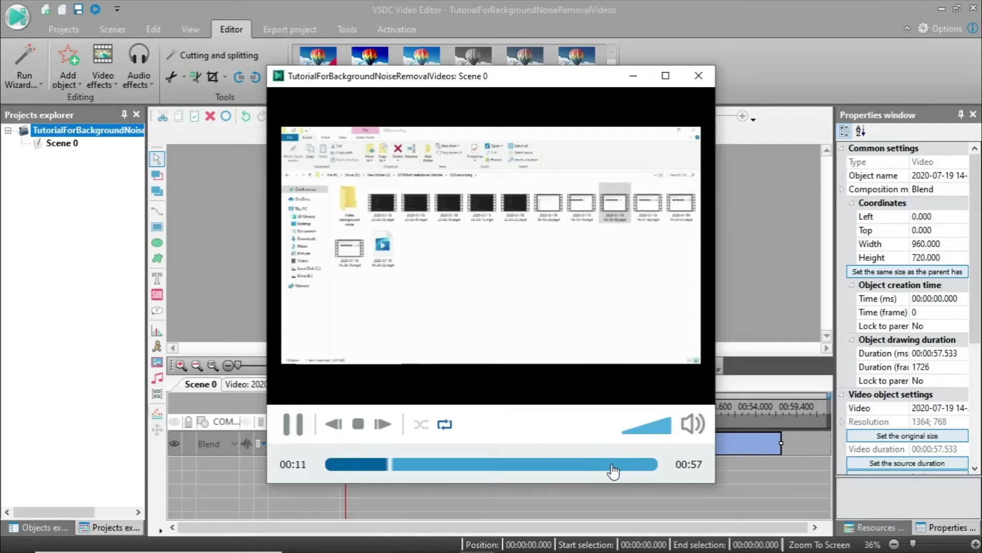
{"action": "left_click_drag", "start_coordinate": [625, 466], "coordinate": [647, 467]}
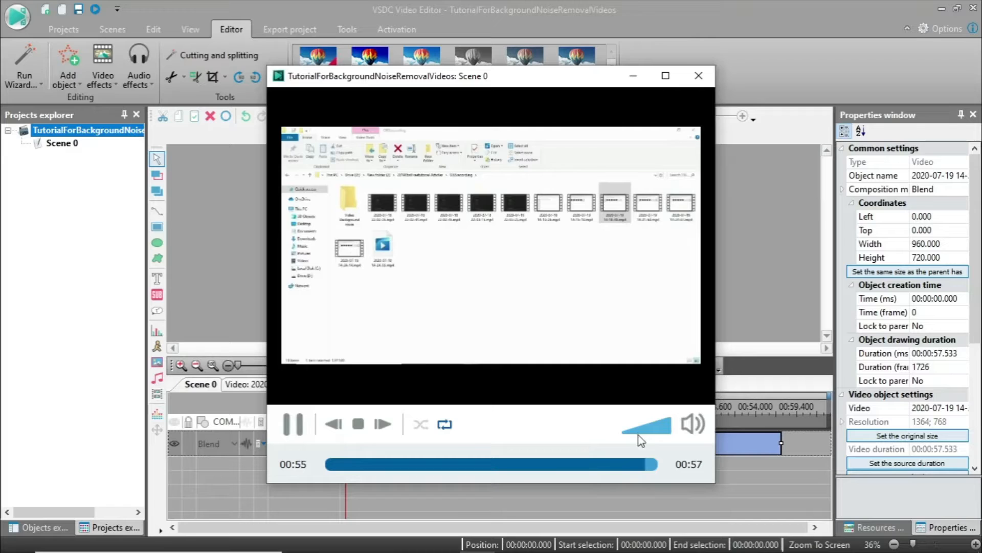
{"action": "left_click", "coordinate": [698, 75]}
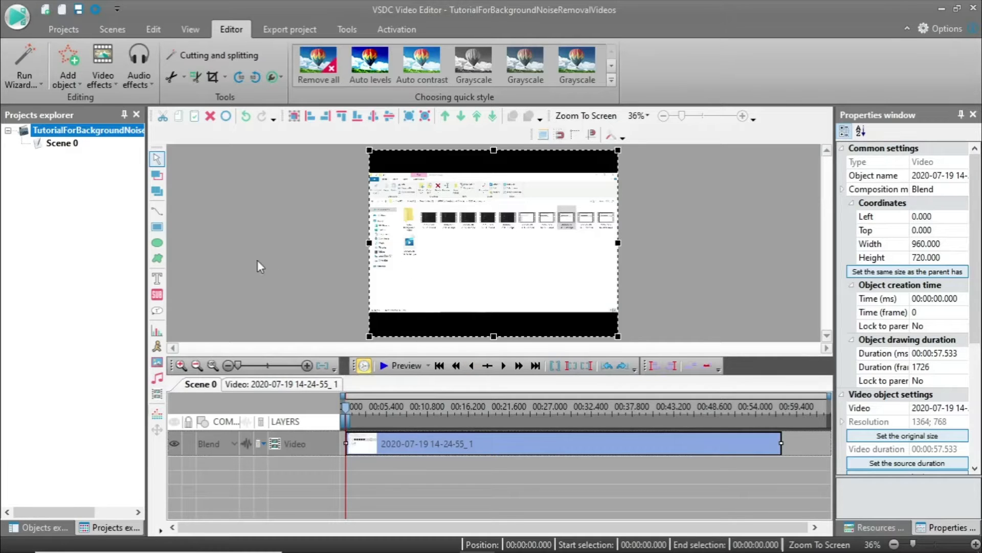
Export the project's Audio Track 1 as a stereo MP3 at 128 kbps and 44100 Hz
{"action": "left_click", "coordinate": [275, 30]}
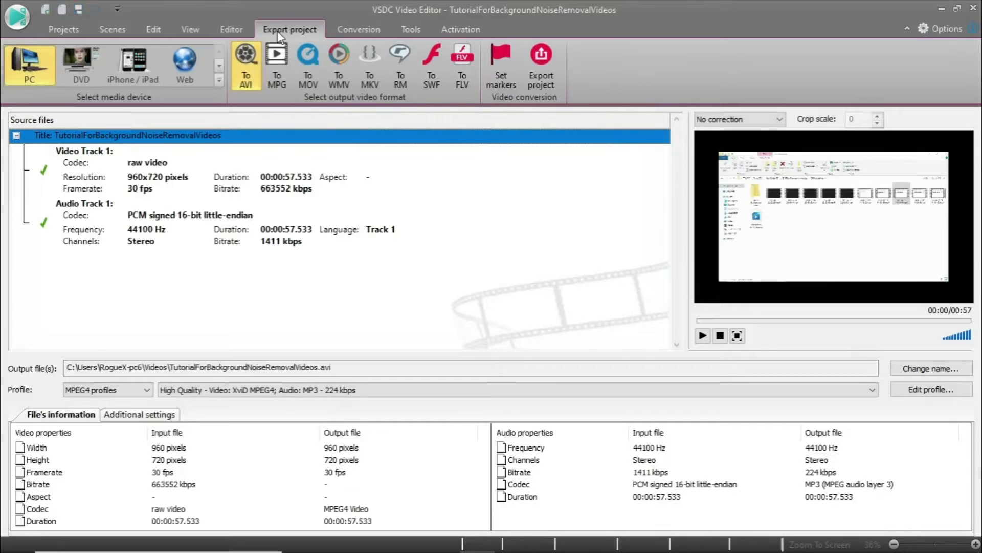
{"action": "left_click", "coordinate": [110, 227]}
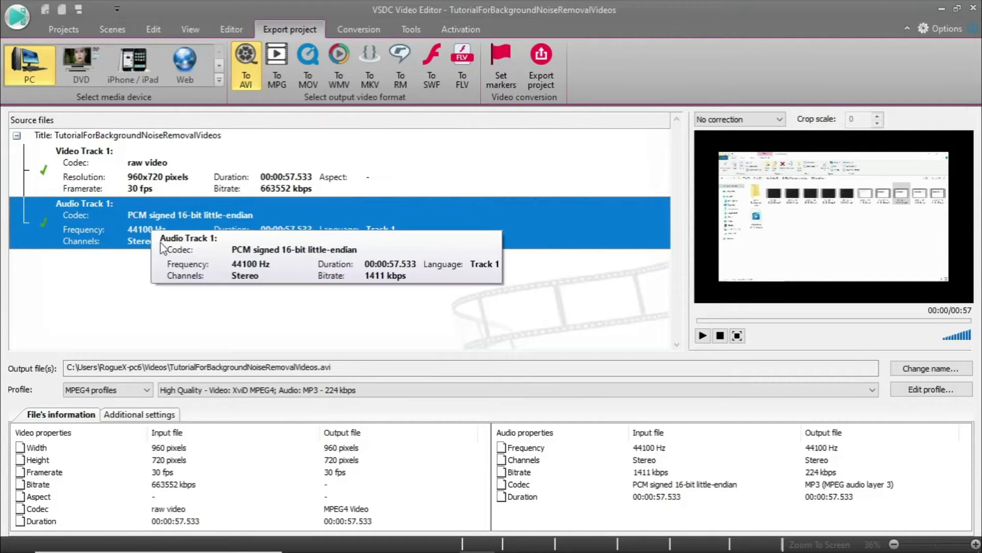
{"action": "right_click", "coordinate": [110, 217]}
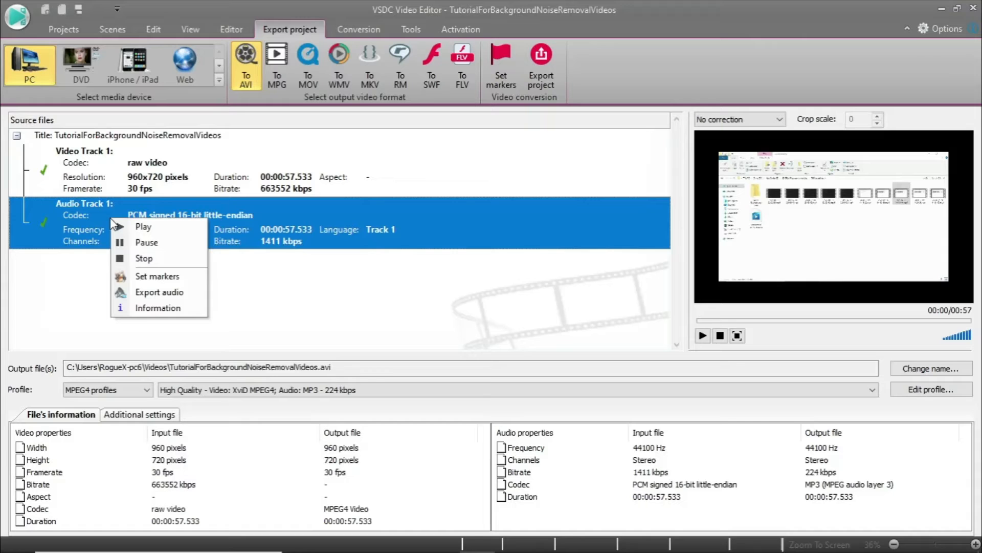
{"action": "left_click", "coordinate": [135, 293]}
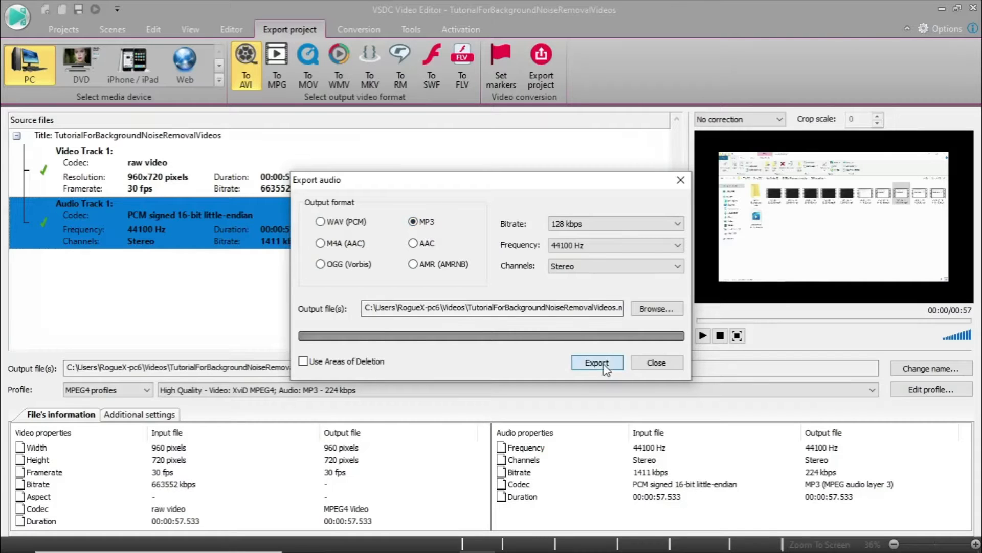
{"action": "left_click", "coordinate": [578, 363]}
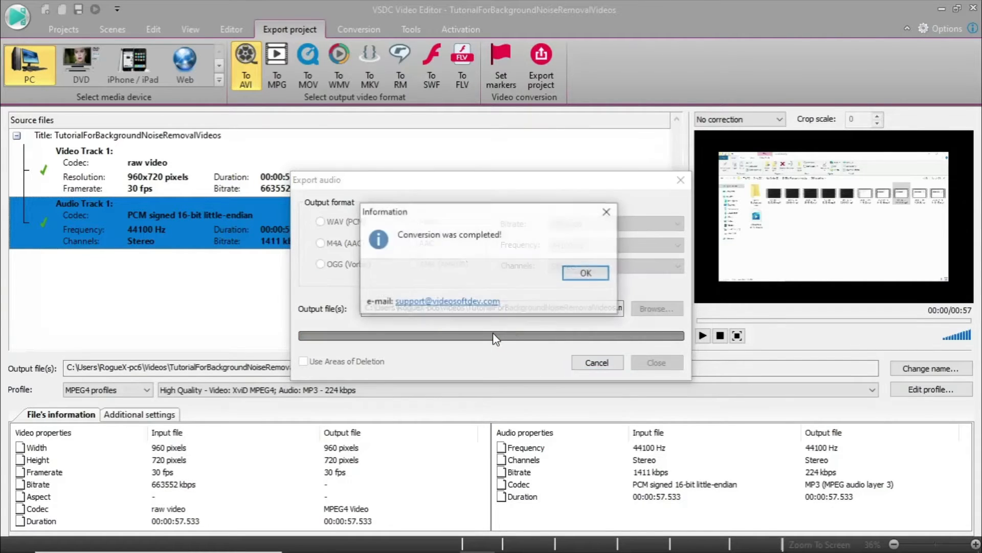
{"action": "left_click", "coordinate": [584, 274]}
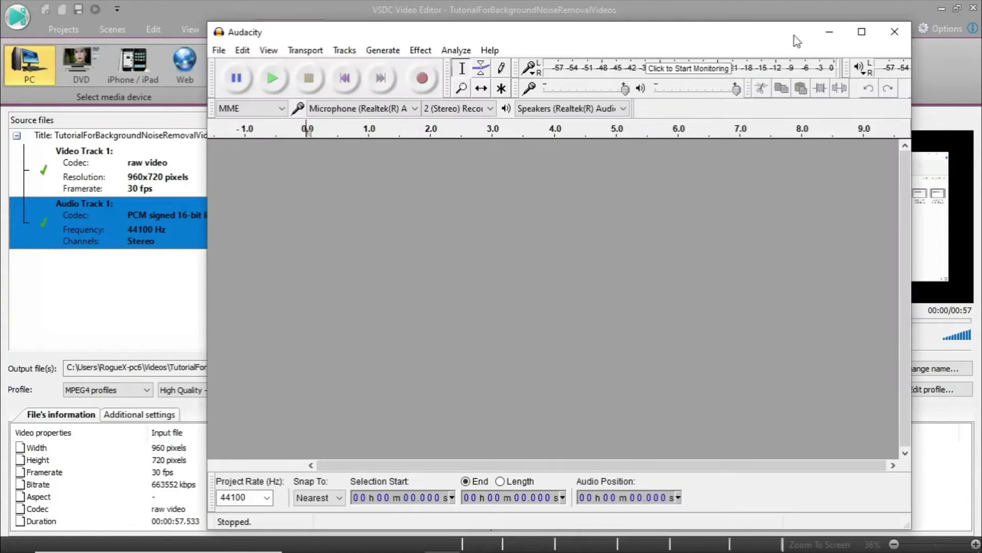
Switch to Audacity in a maximized window and import TutorialForBackgroundNoiseRemovalVideos.mp3 from the Videos folder
{"action": "left_click", "coordinate": [862, 31]}
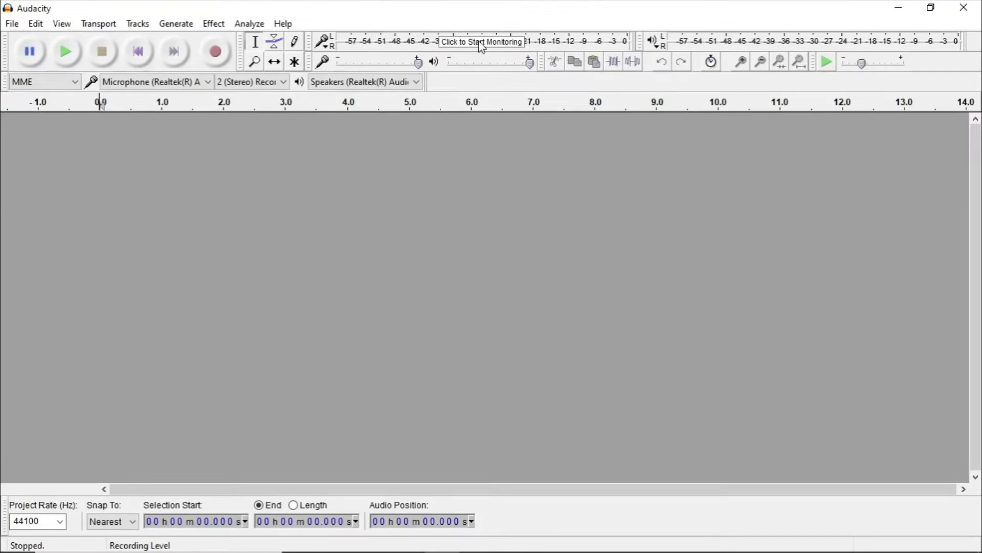
{"action": "left_click", "coordinate": [11, 24]}
{"action": "mouse_move", "coordinate": [63, 205]}
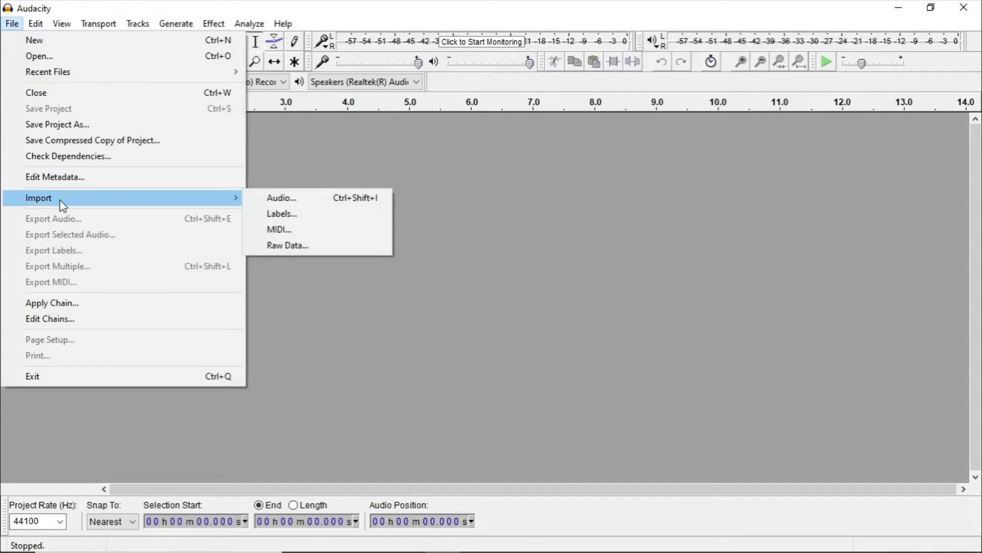
{"action": "left_click", "coordinate": [281, 205]}
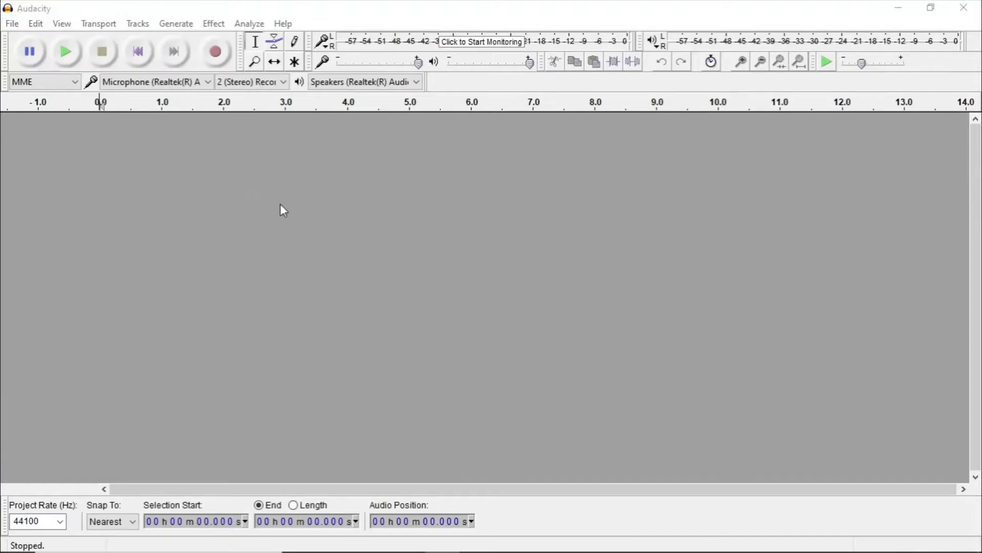
{"action": "scroll", "coordinate": [239, 185], "scroll_direction": "down", "scroll_amount": 5}
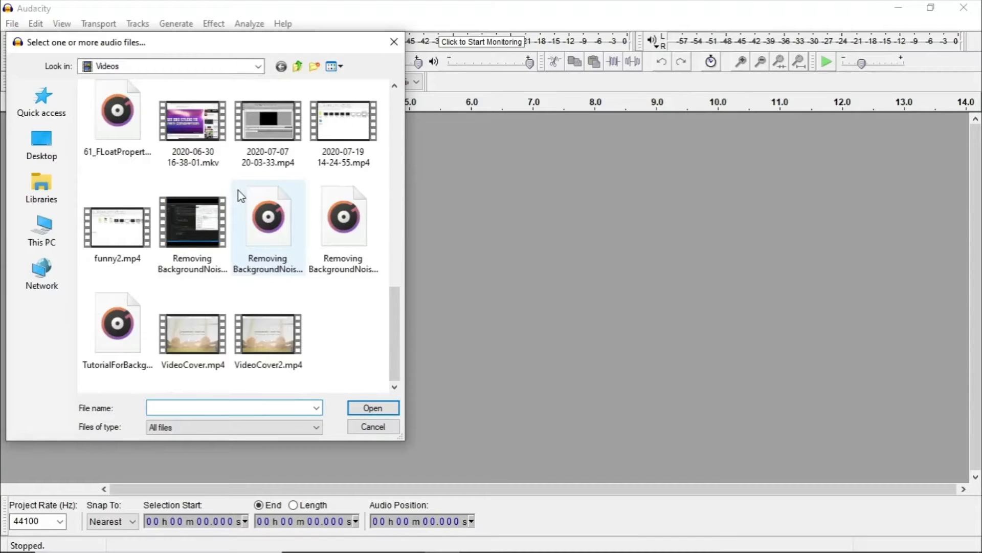
{"action": "left_click", "coordinate": [118, 338]}
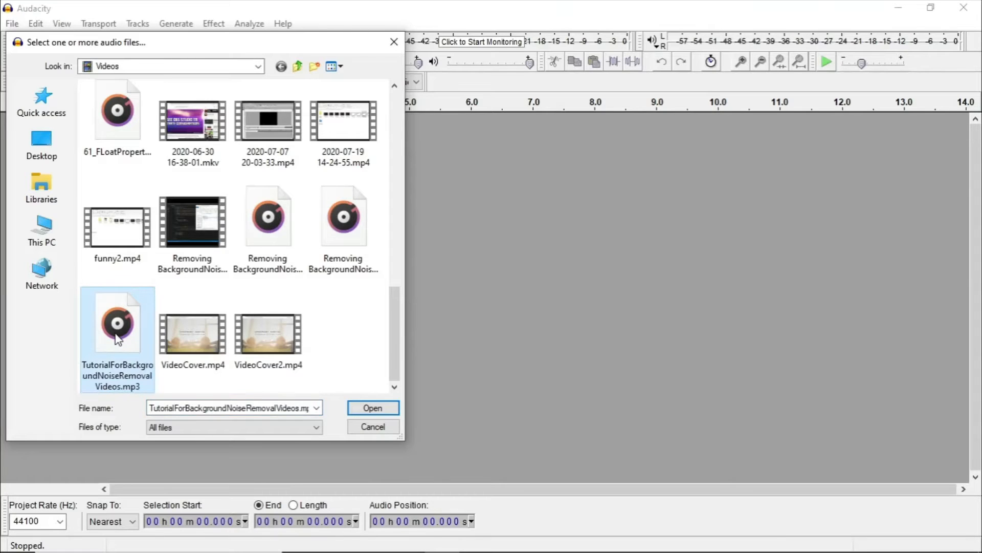
{"action": "double_click", "coordinate": [118, 339]}
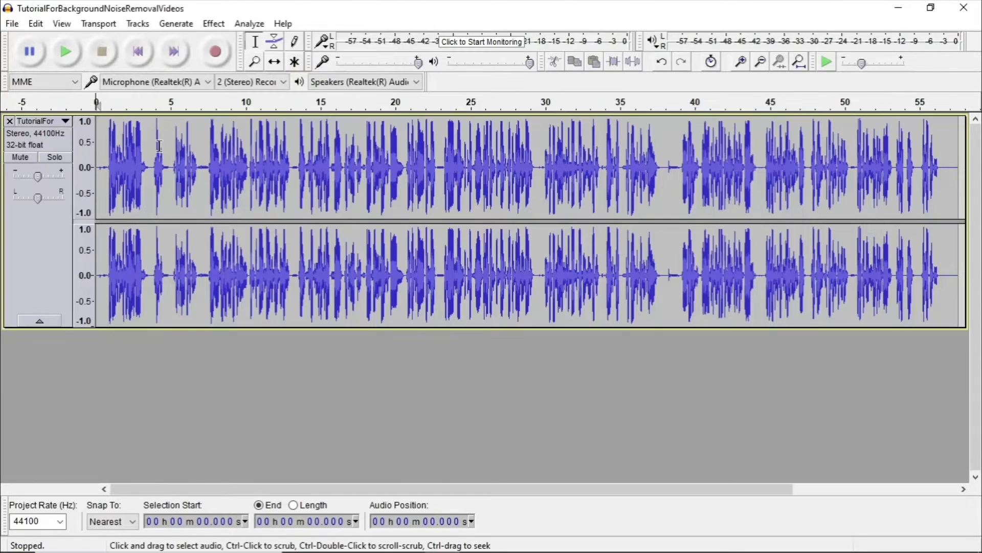
Play the imported track briefly from its beginning and stop playback
{"action": "left_click", "coordinate": [66, 53]}
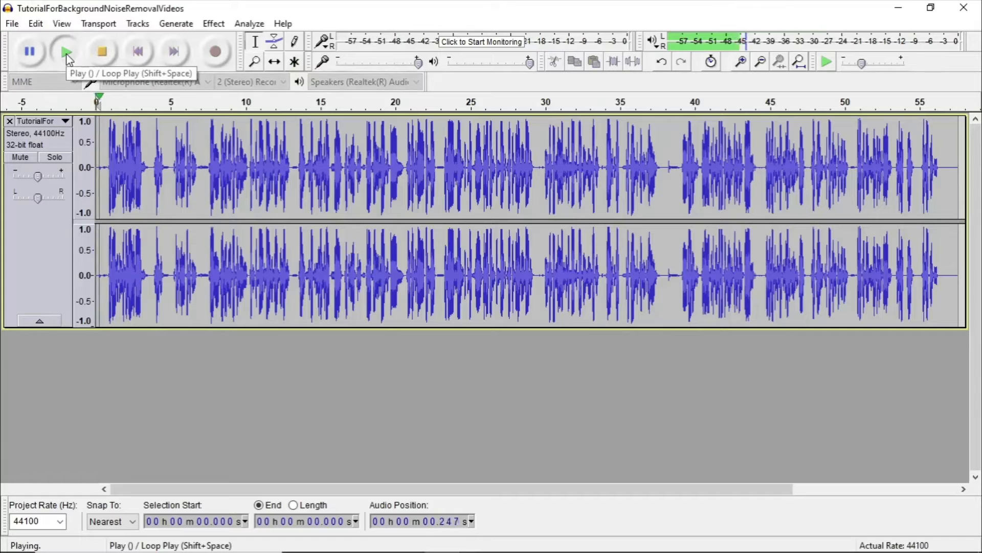
{"action": "left_click", "coordinate": [99, 57]}
{"action": "left_click", "coordinate": [61, 51]}
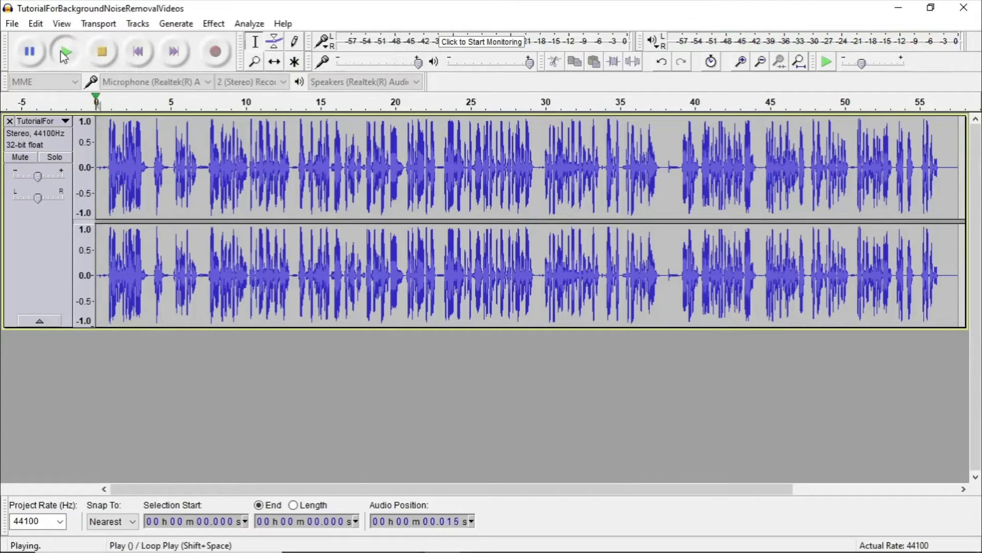
{"action": "left_click", "coordinate": [104, 54]}
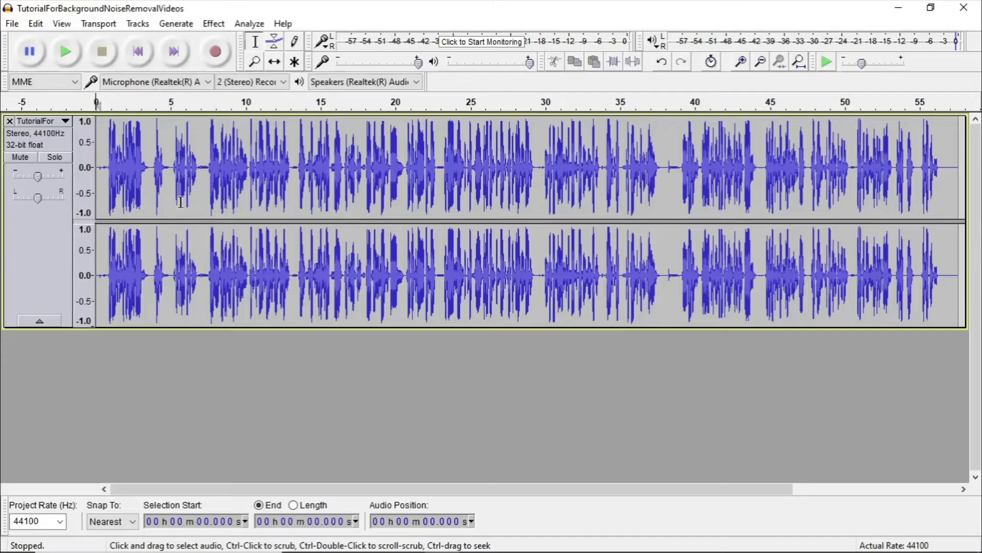
Listen to the quiet passage before the first speech, starting playback at about 0.048 s
{"action": "scroll", "coordinate": [183, 202], "scroll_direction": "up", "scroll_amount": 2}
{"action": "scroll", "coordinate": [183, 202], "scroll_direction": "up", "scroll_amount": 2}
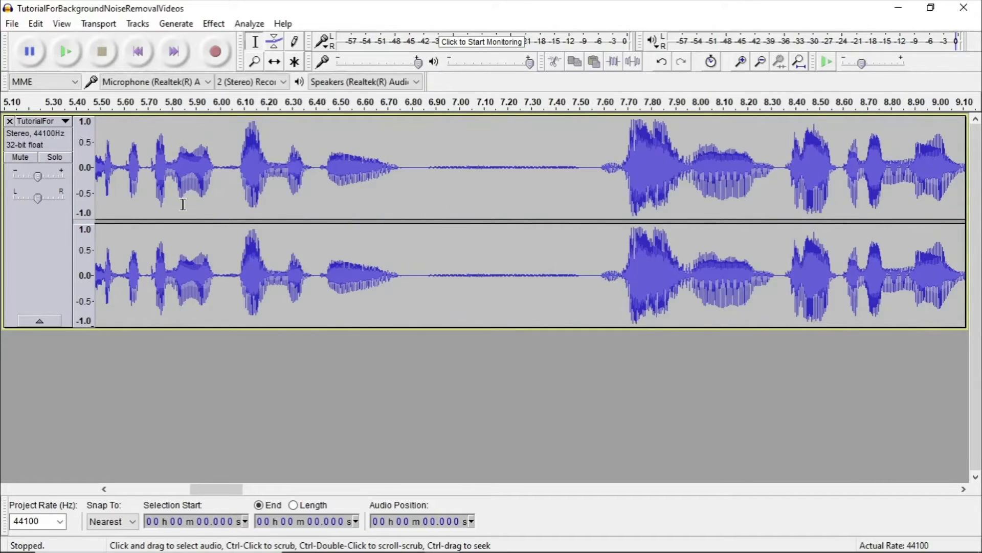
{"action": "scroll", "coordinate": [183, 204], "scroll_direction": "down", "scroll_amount": 4}
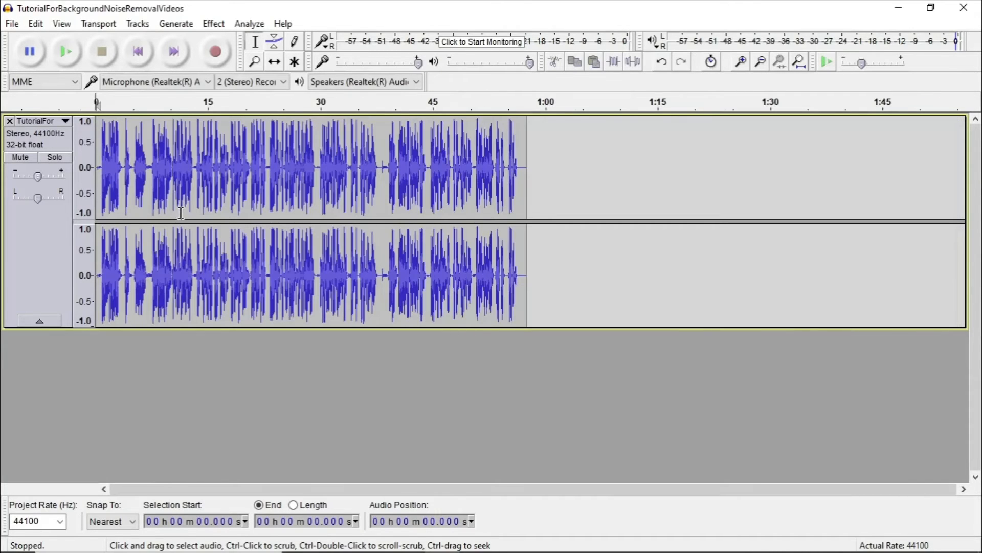
{"action": "scroll", "coordinate": [182, 213], "scroll_direction": "up", "scroll_amount": 2}
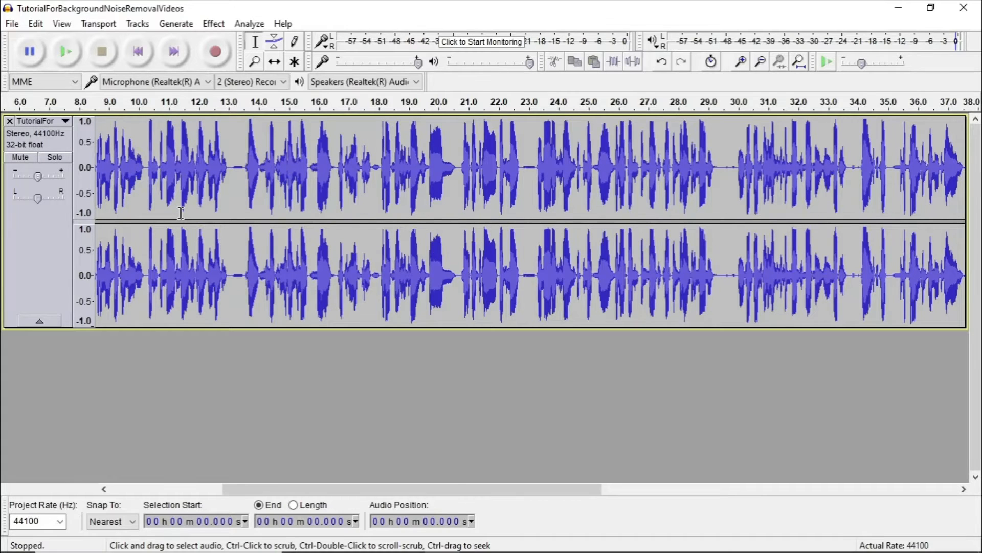
{"action": "scroll", "coordinate": [181, 213], "scroll_direction": "up", "scroll_amount": 2}
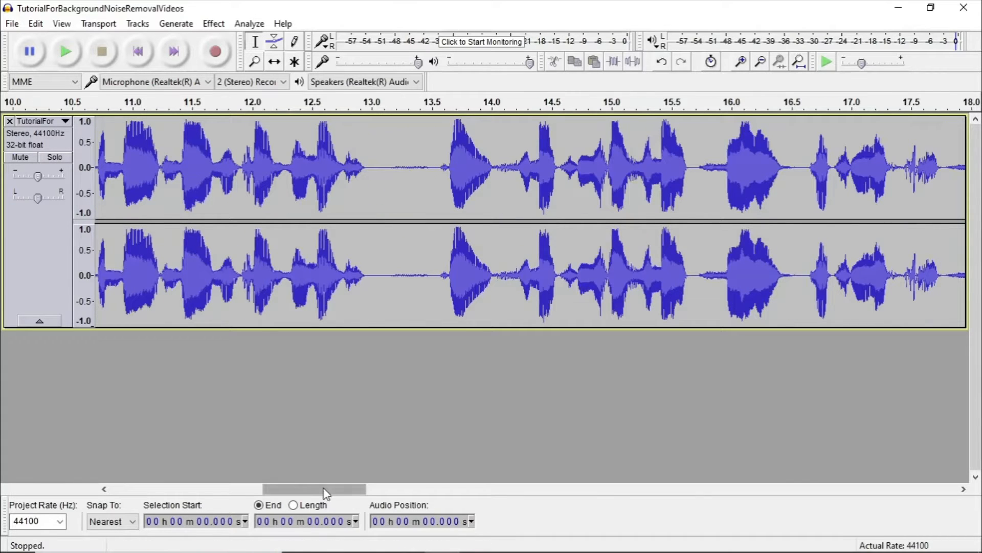
{"action": "left_click_drag", "start_coordinate": [325, 493], "coordinate": [147, 470]}
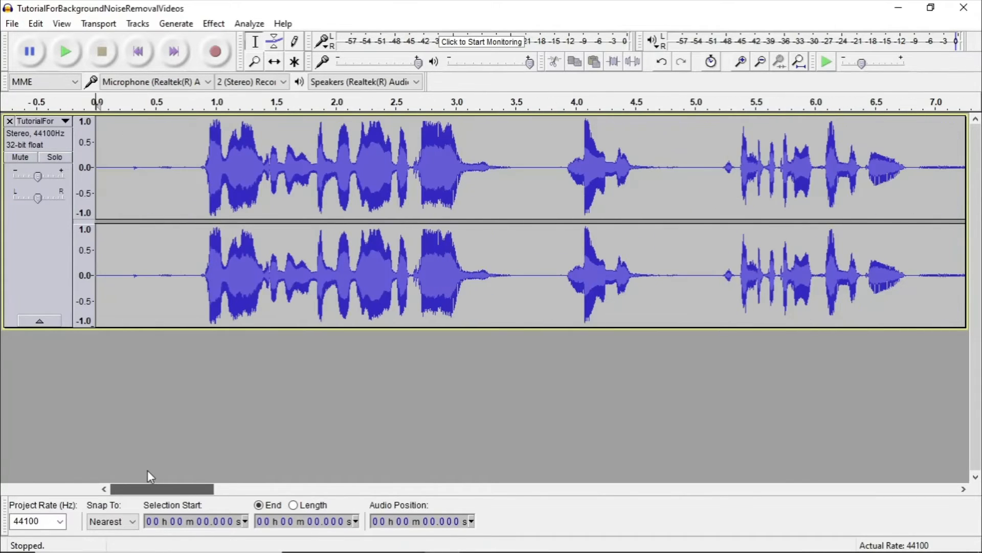
{"action": "left_click", "coordinate": [103, 153]}
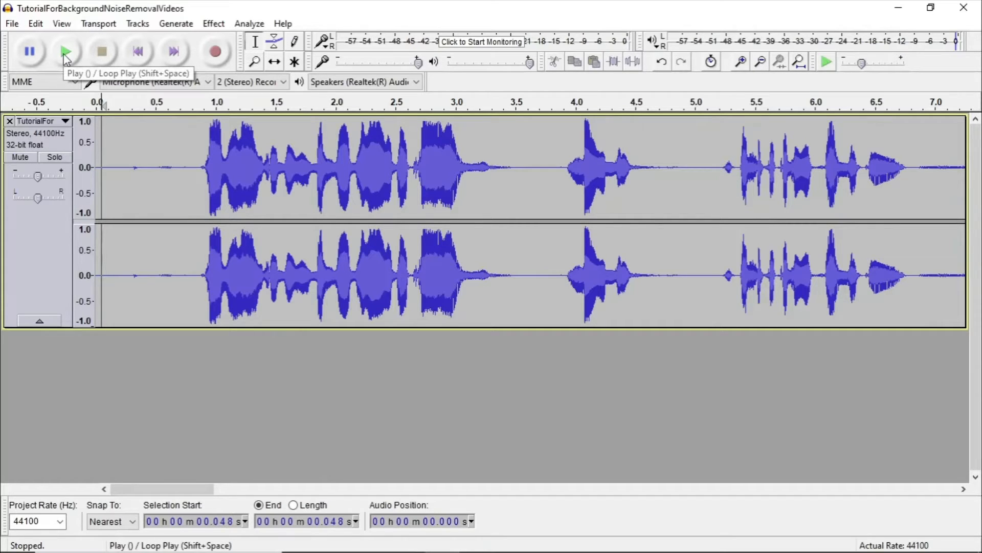
{"action": "left_click", "coordinate": [67, 52]}
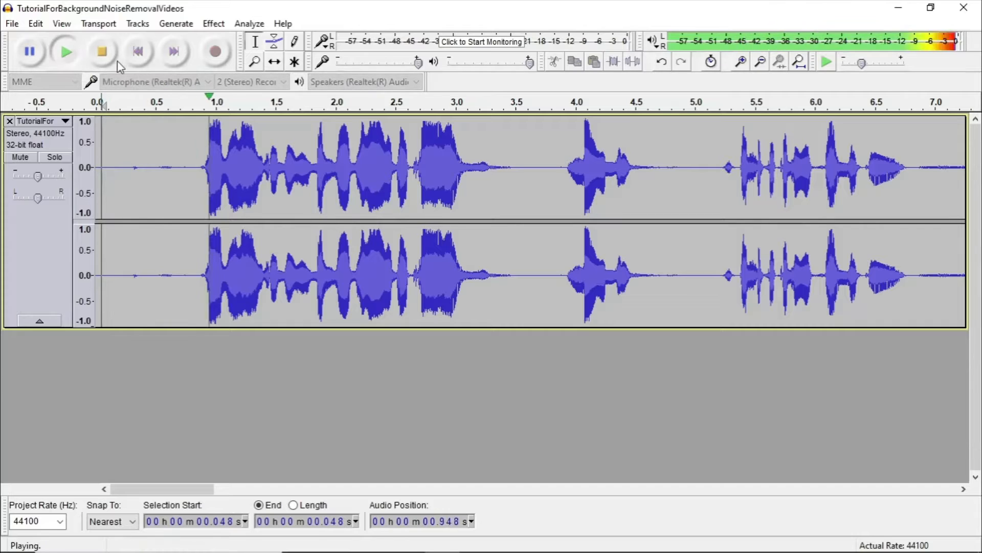
{"action": "key", "text": "space"}
Select the quiet noise-only passage before the first speech, from about 0.03 s to 0.89 s
{"action": "scroll", "coordinate": [123, 167], "scroll_direction": "up", "scroll_amount": 3}
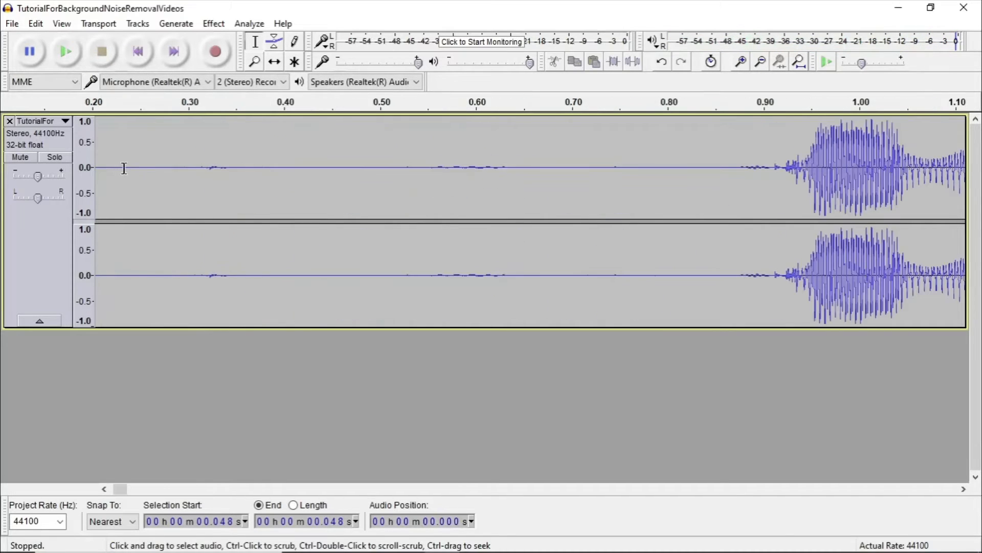
{"action": "scroll", "coordinate": [134, 174], "scroll_direction": "down", "scroll_amount": 1}
{"action": "scroll", "coordinate": [145, 180], "scroll_direction": "down", "scroll_amount": 2}
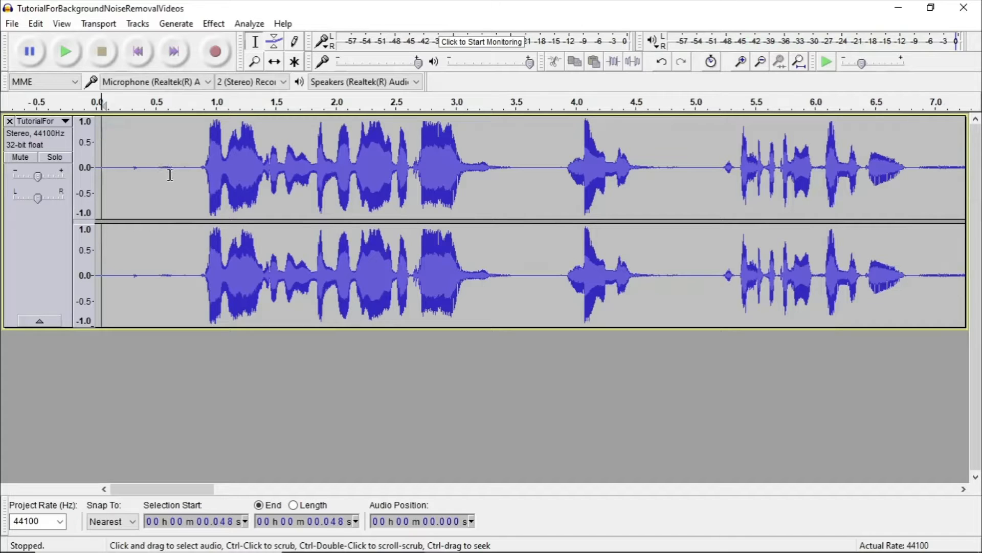
{"action": "left_click", "coordinate": [195, 369]}
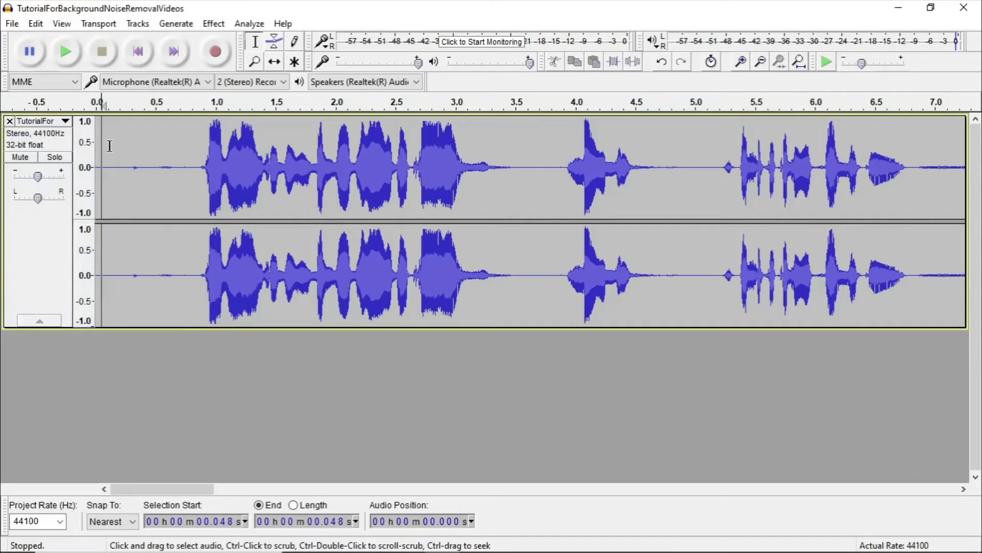
{"action": "left_click_drag", "start_coordinate": [100, 144], "coordinate": [202, 149]}
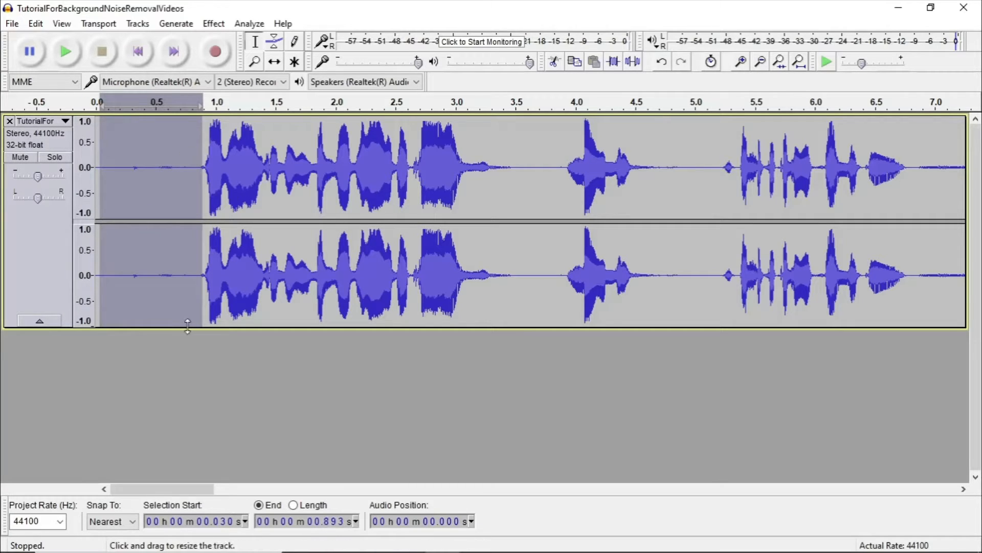
Reselect the quiet noise-only passage before the first speech, from about 0.04 s to 0.89 s, and listen to it
{"action": "key", "text": "ctrl+shift+a"}
{"action": "left_click", "coordinate": [169, 177]}
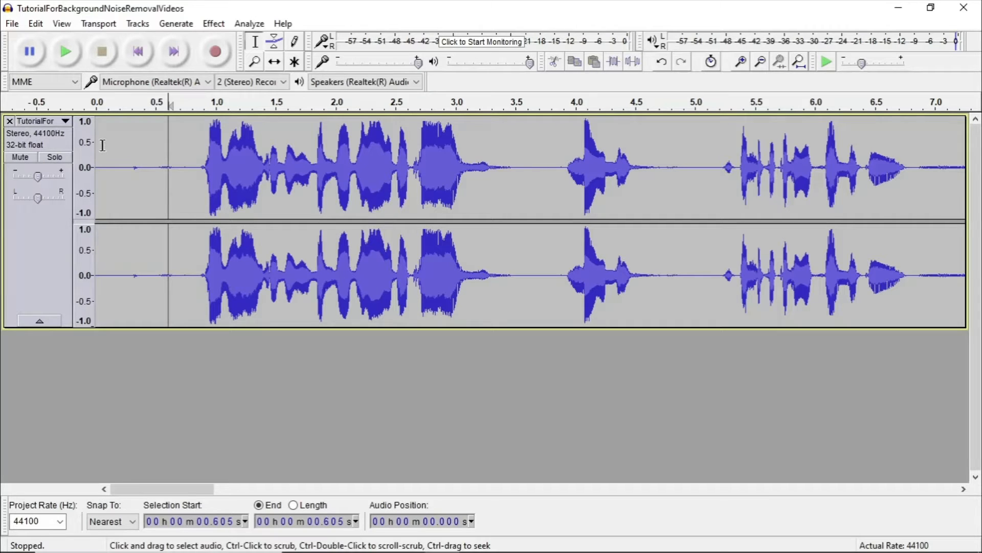
{"action": "left_click_drag", "start_coordinate": [103, 146], "coordinate": [203, 151]}
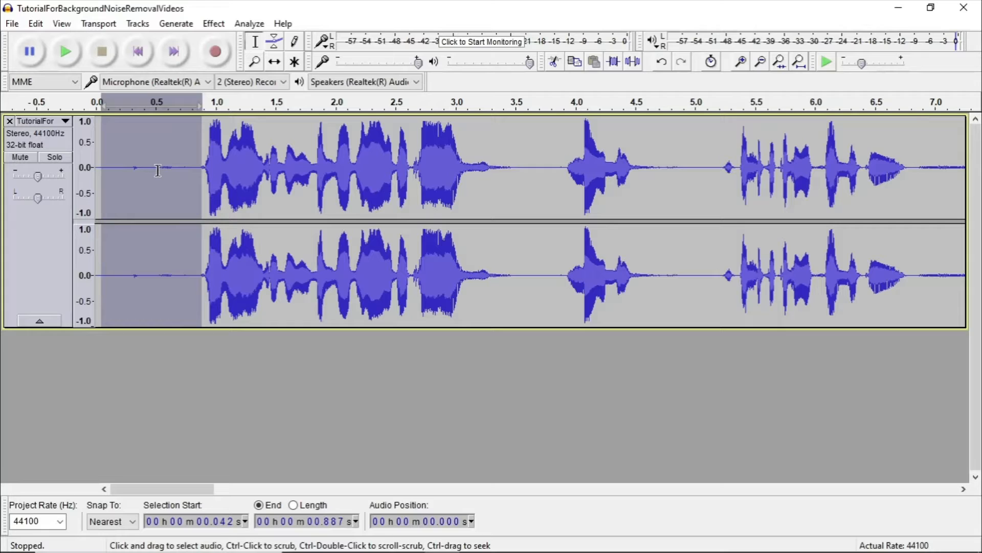
{"action": "left_click", "coordinate": [66, 51]}
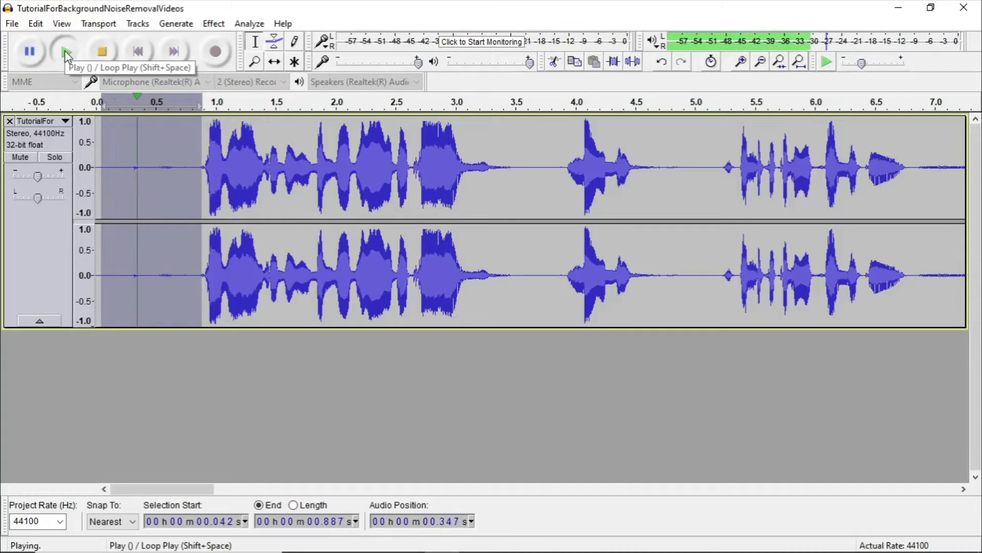
{"action": "left_click", "coordinate": [66, 53]}
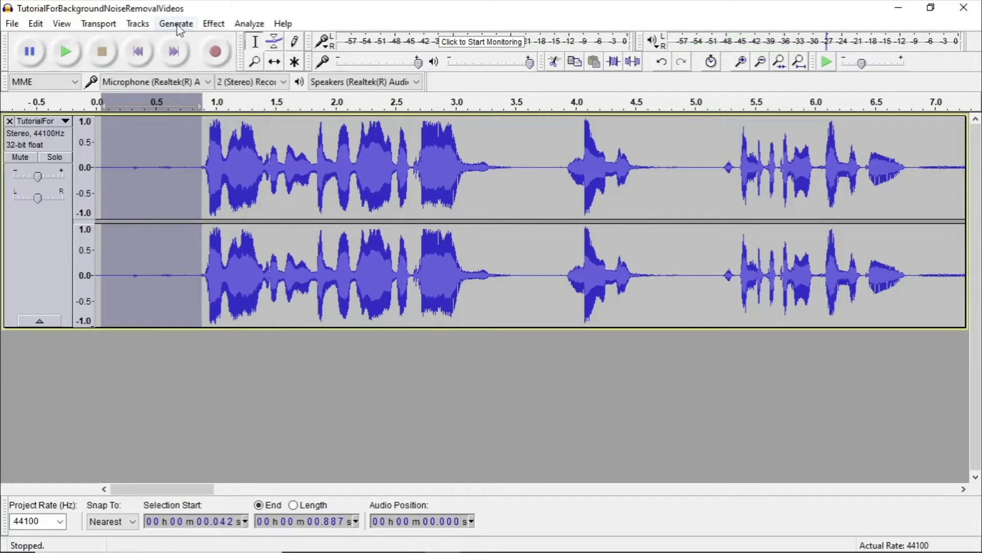
Set the Noise Reduction effect's reduction amount to 0 dB and capture a noise profile from the selected quiet passage
{"action": "left_click", "coordinate": [215, 24]}
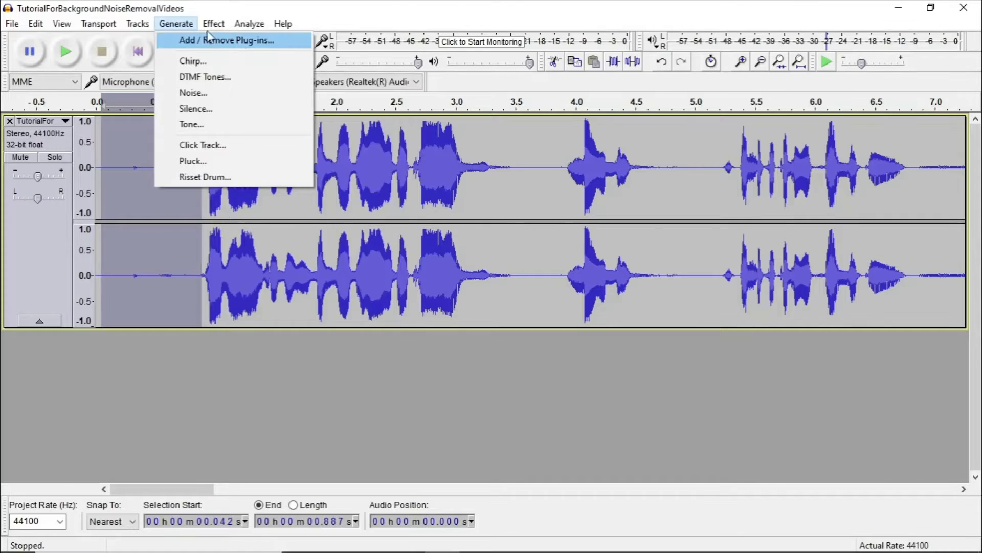
{"action": "left_click", "coordinate": [437, 20]}
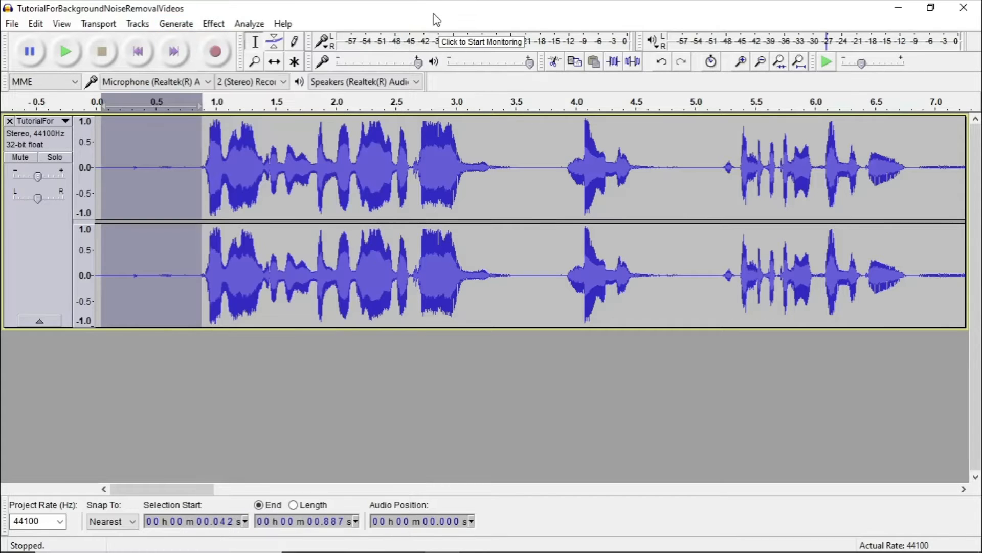
{"action": "left_click", "coordinate": [216, 29]}
{"action": "left_click", "coordinate": [322, 287]}
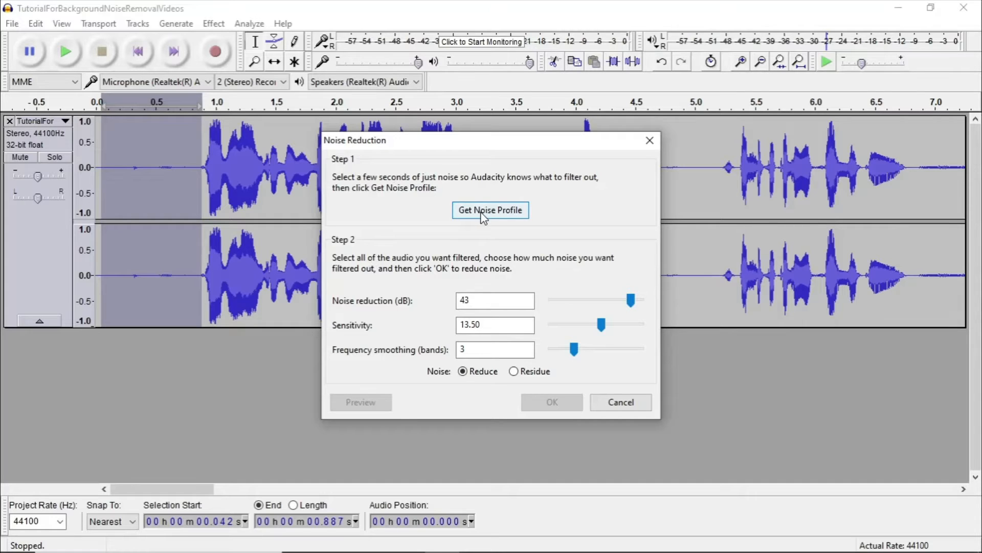
{"action": "left_click_drag", "start_coordinate": [631, 301], "coordinate": [552, 300]}
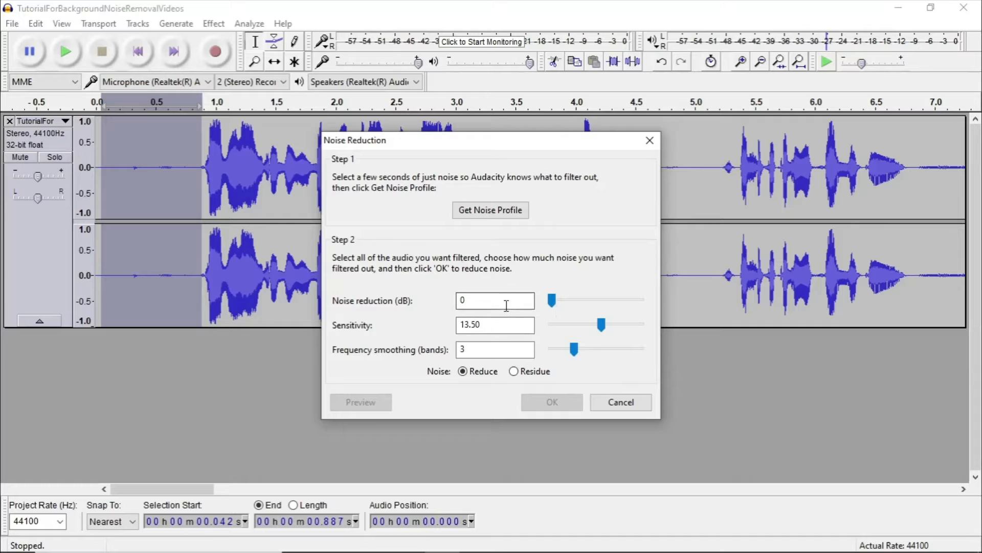
{"action": "left_click_drag", "start_coordinate": [552, 302], "coordinate": [567, 309]}
{"action": "left_click", "coordinate": [481, 211]}
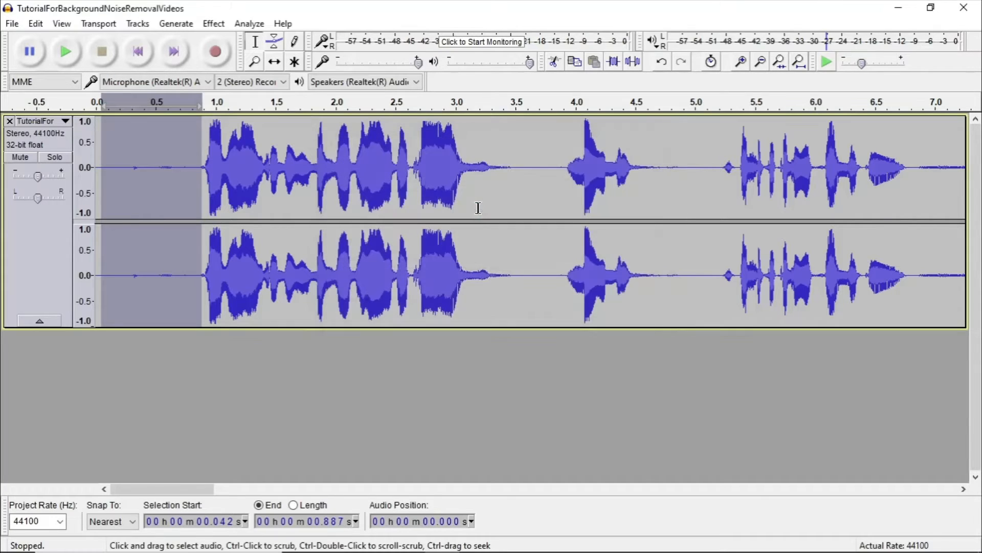
Reopen the Noise Reduction effect and preview the selected passage several times with the reduction at 0 dB
{"action": "left_click", "coordinate": [223, 26]}
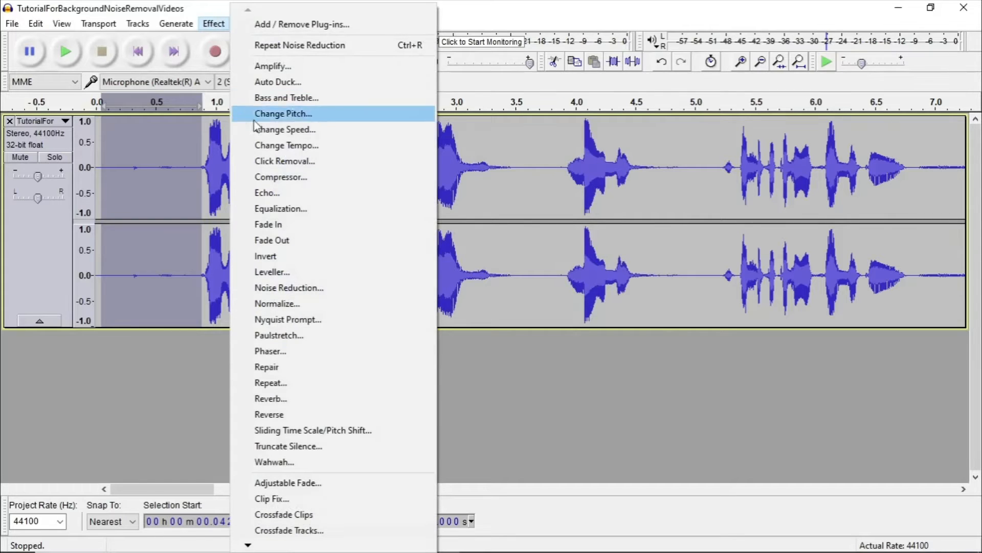
{"action": "left_click", "coordinate": [306, 289]}
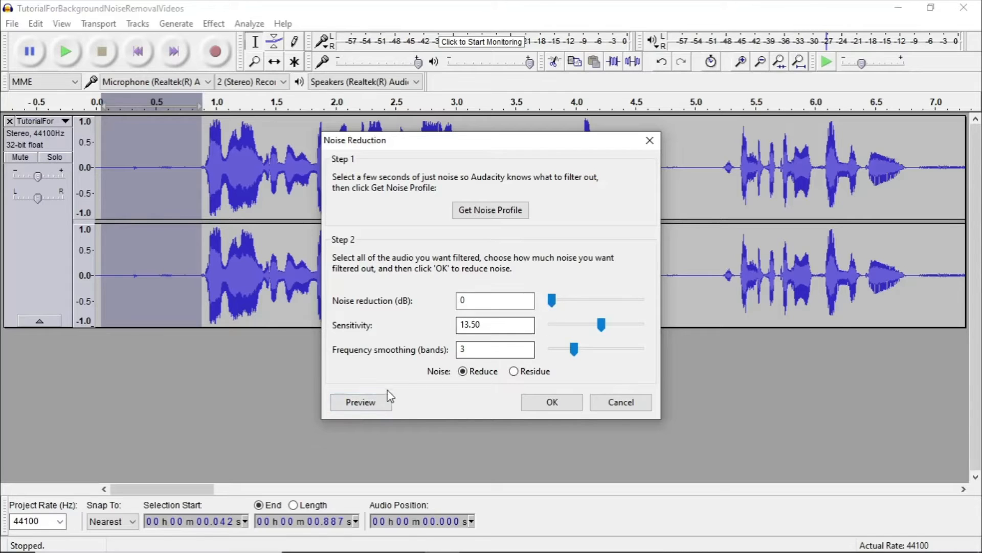
{"action": "left_click", "coordinate": [375, 407]}
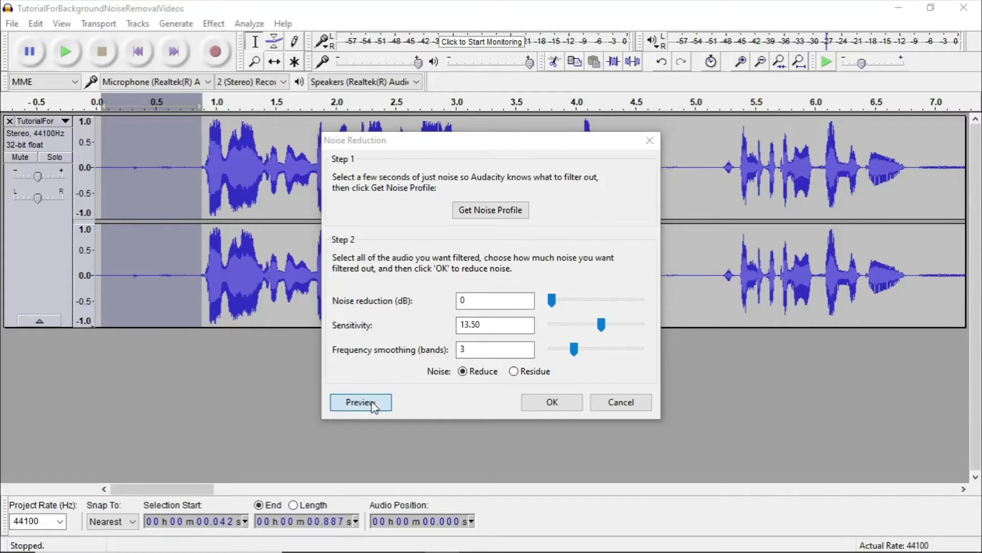
{"action": "left_click", "coordinate": [361, 402]}
{"action": "left_click", "coordinate": [371, 405]}
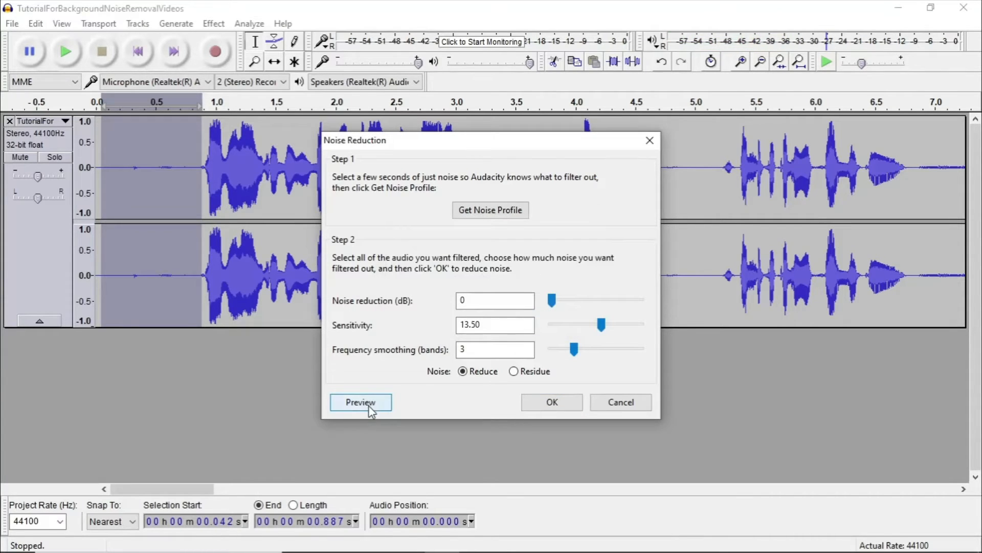
{"action": "left_click", "coordinate": [369, 407]}
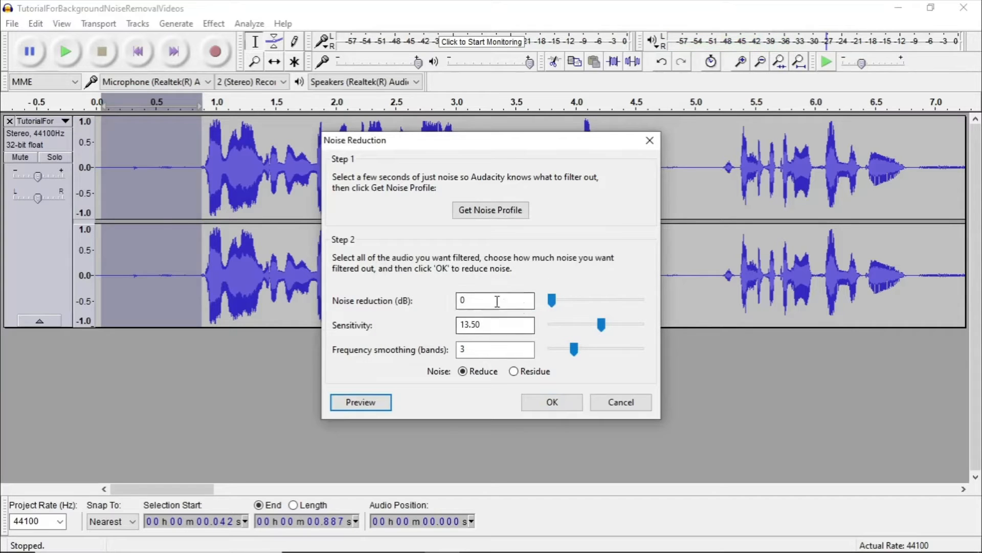
Try noise reduction at 12 dB and frequency smoothing at 0 bands, previewing the selection after each change
{"action": "left_click_drag", "start_coordinate": [551, 307], "coordinate": [575, 307]}
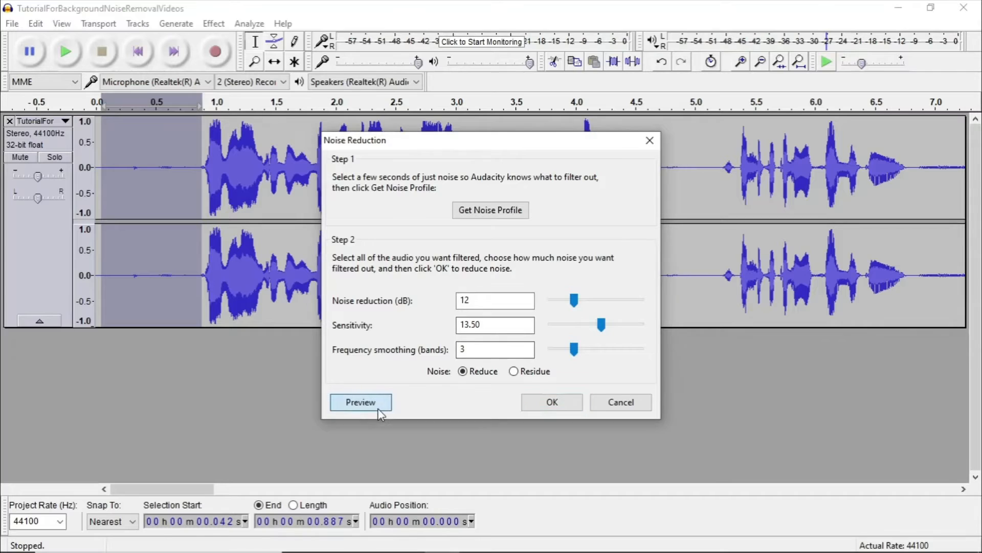
{"action": "left_click", "coordinate": [378, 405]}
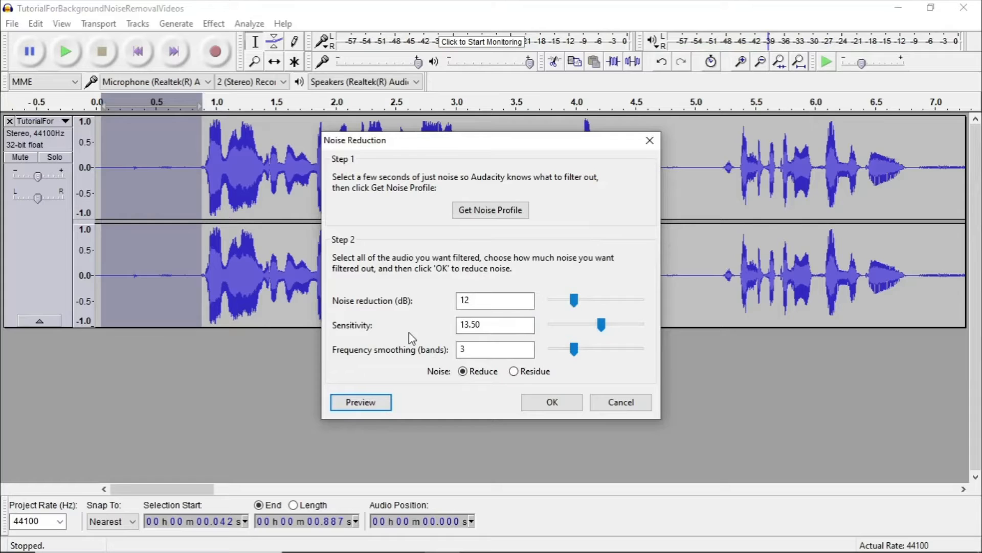
{"action": "left_click", "coordinate": [574, 350]}
{"action": "left_click_drag", "start_coordinate": [573, 357], "coordinate": [548, 352]}
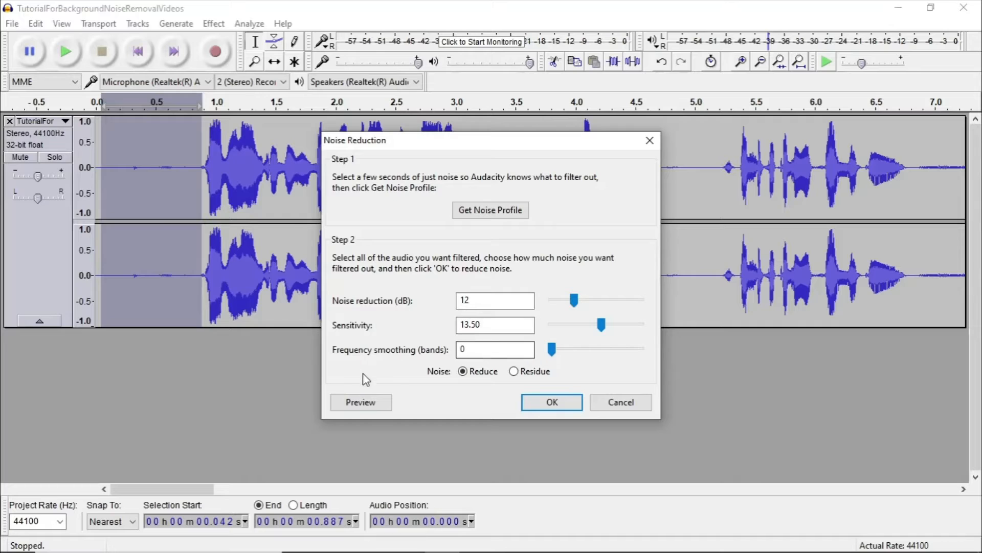
{"action": "left_click", "coordinate": [360, 404]}
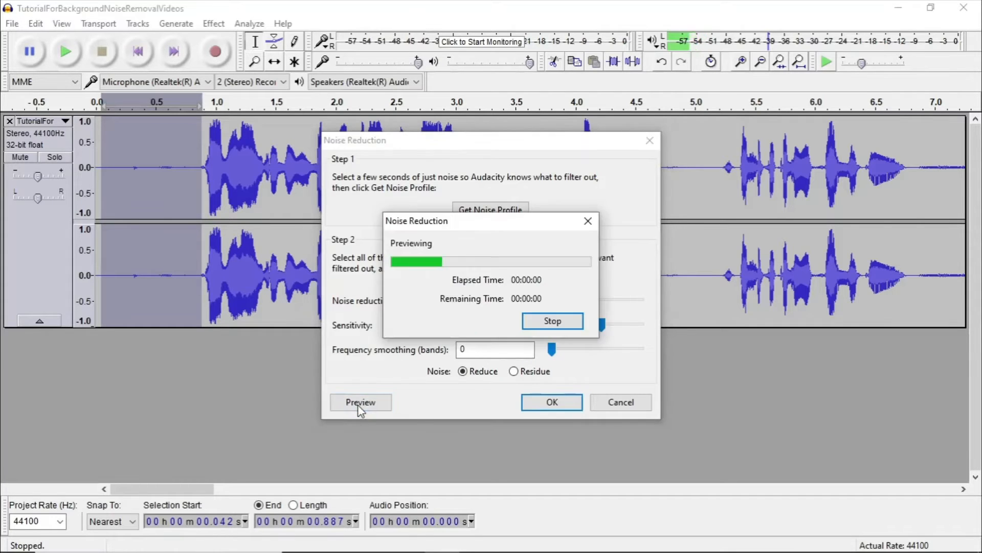
Try noise reduction at 16 dB with sensitivity at 4.00 and then at a lower setting, previewing both
{"action": "left_click_drag", "start_coordinate": [574, 301], "coordinate": [568, 330]}
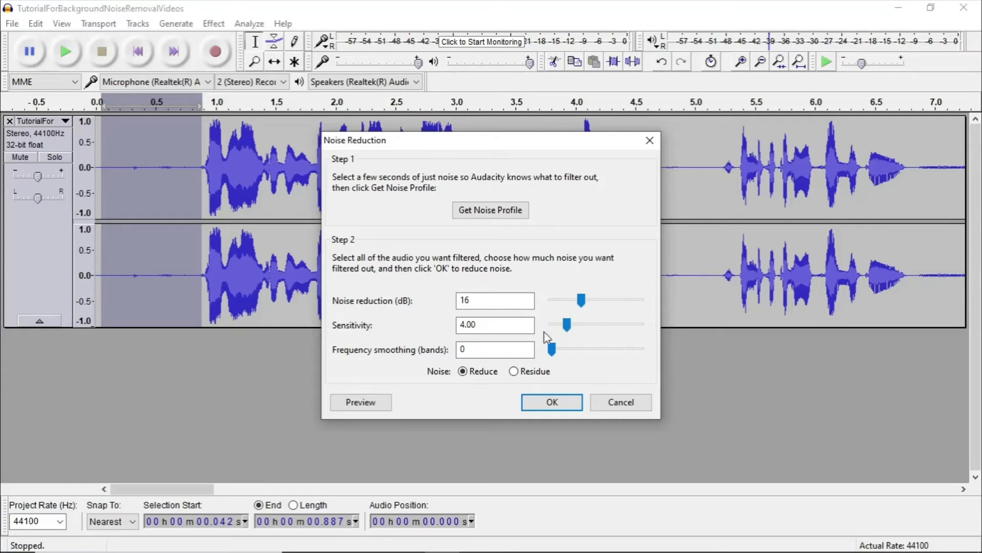
{"action": "left_click", "coordinate": [371, 402]}
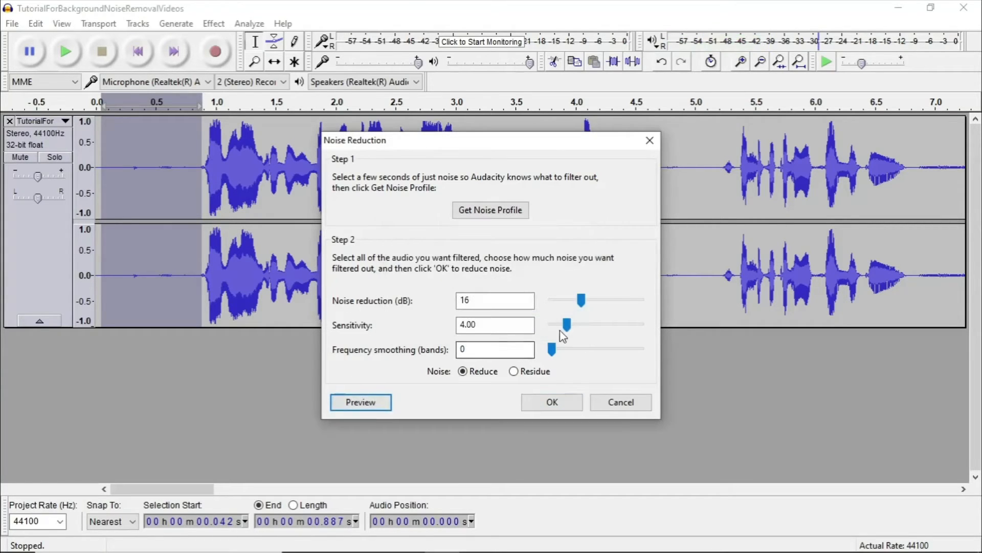
{"action": "left_click_drag", "start_coordinate": [567, 325], "coordinate": [526, 333]}
{"action": "left_click", "coordinate": [379, 404]}
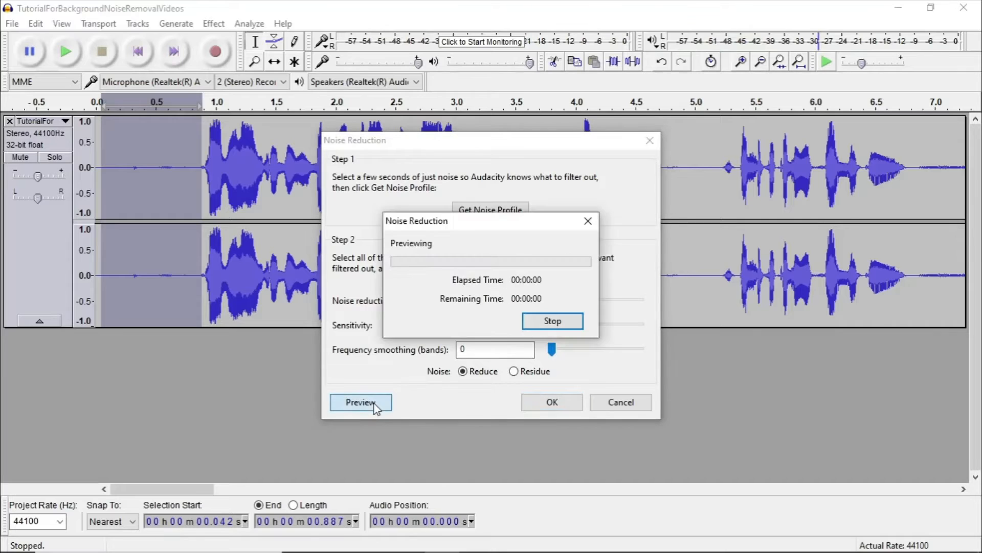
Try noise reduction at 27 dB and sensitivity at 6.00, previewing with frequency smoothing at 0 and then 2 bands
{"action": "left_click_drag", "start_coordinate": [555, 331], "coordinate": [577, 334]}
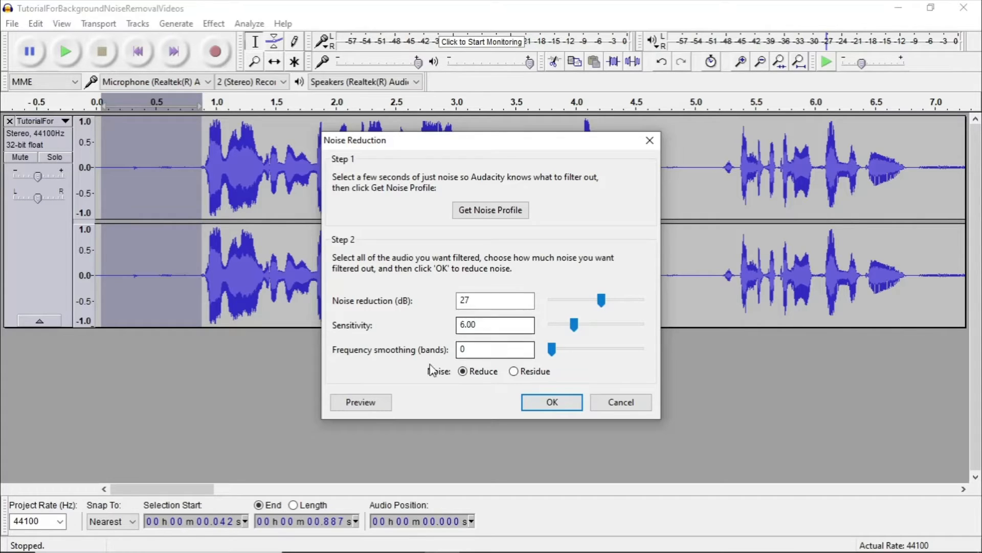
{"action": "left_click", "coordinate": [372, 404]}
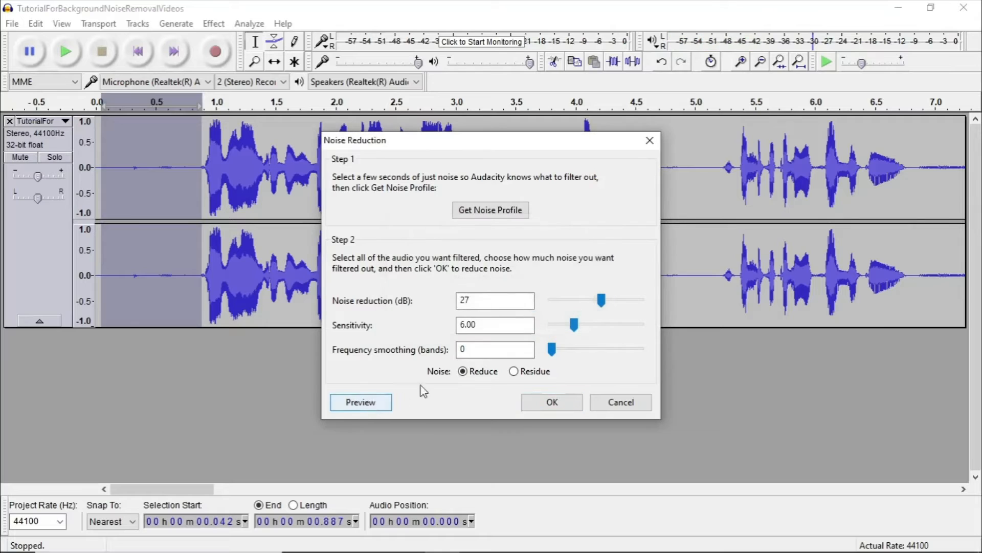
{"action": "left_click_drag", "start_coordinate": [551, 350], "coordinate": [561, 353]}
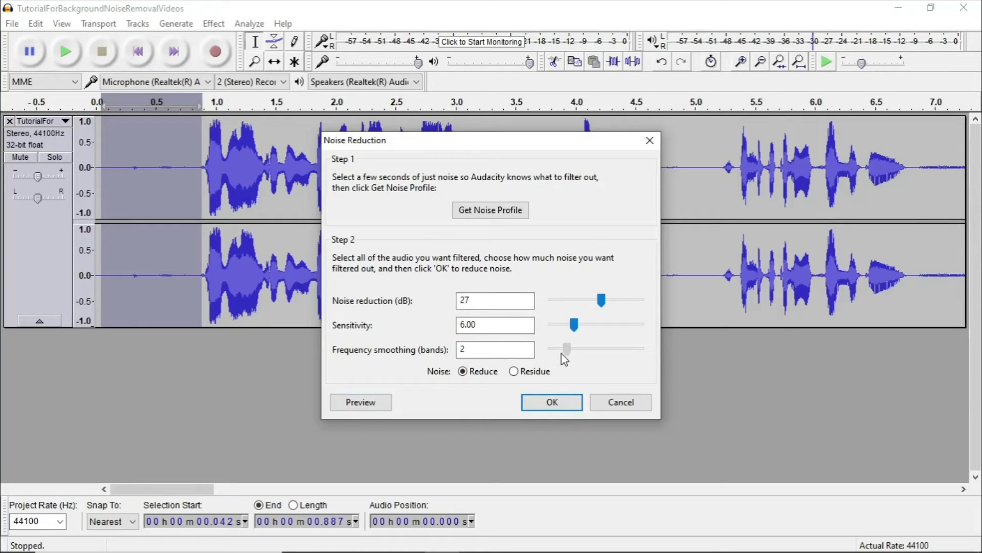
{"action": "left_click", "coordinate": [361, 402]}
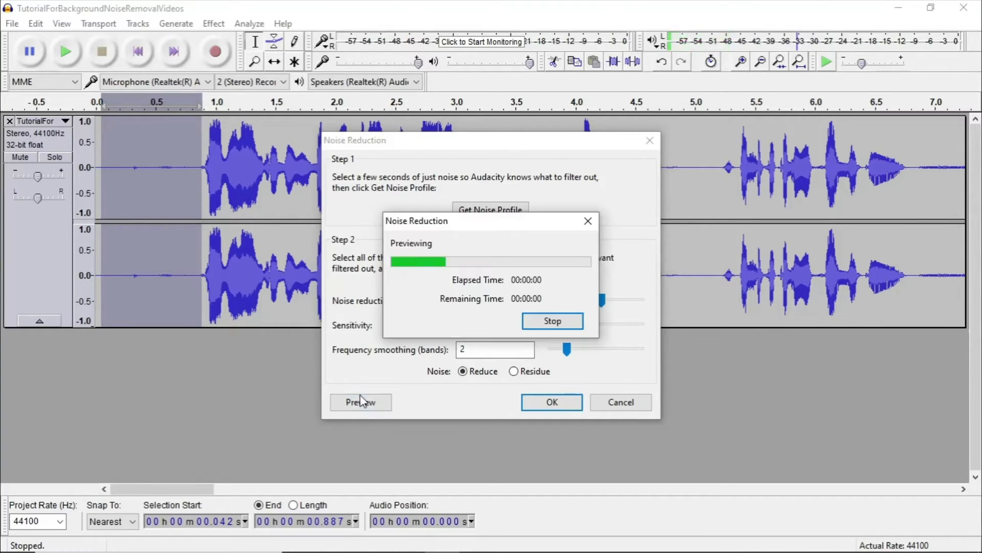
Raise the noise reduction to 39 dB and the frequency smoothing to 3 bands, previewing the selection between changes
{"action": "left_click_drag", "start_coordinate": [601, 300], "coordinate": [621, 302]}
{"action": "left_click", "coordinate": [376, 403]}
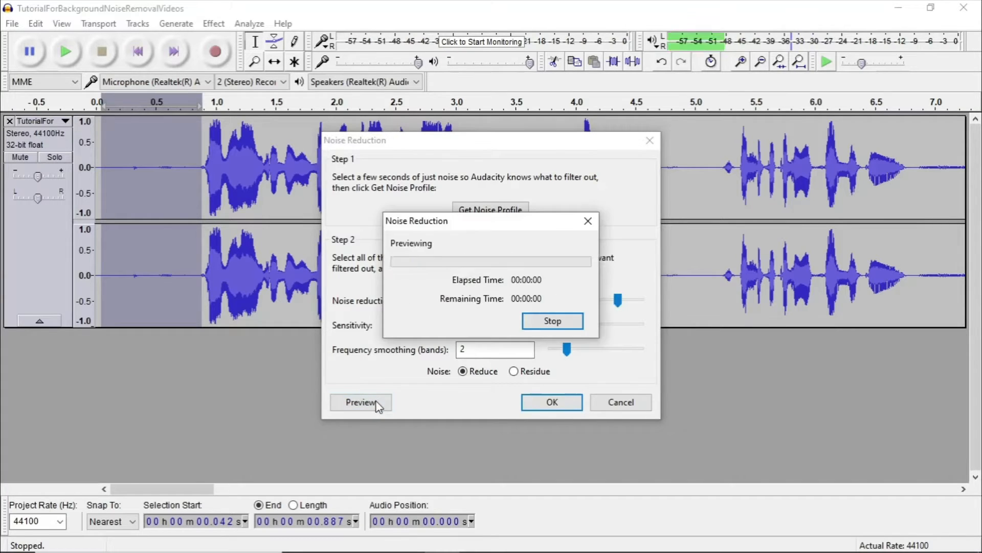
{"action": "mouse_move", "coordinate": [567, 349]}
{"action": "left_mouse_down"}
{"action": "mouse_move", "coordinate": [572, 360]}
{"action": "mouse_move", "coordinate": [567, 353]}
{"action": "left_mouse_up"}
{"action": "left_click", "coordinate": [361, 403]}
{"action": "left_click_drag", "start_coordinate": [620, 305], "coordinate": [625, 307]}
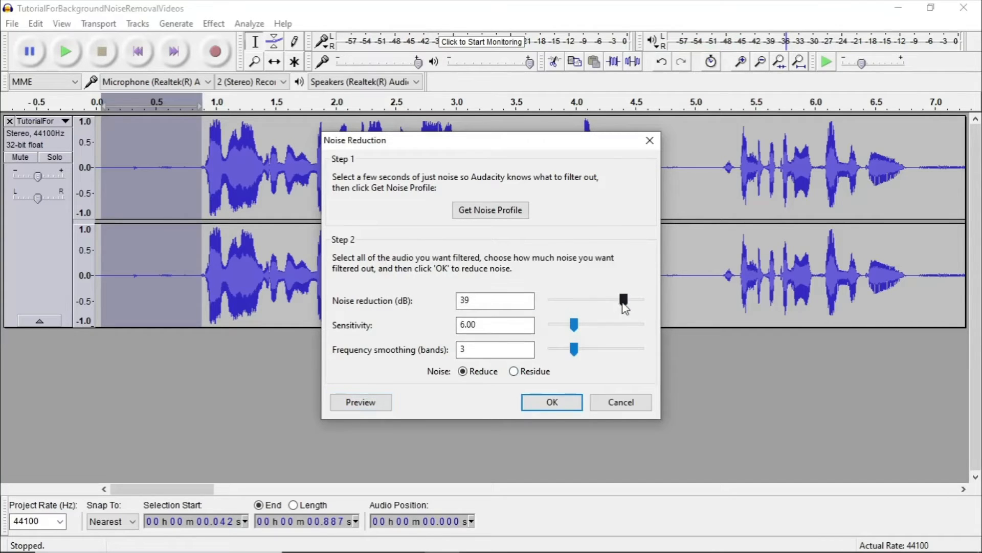
{"action": "left_click", "coordinate": [361, 402]}
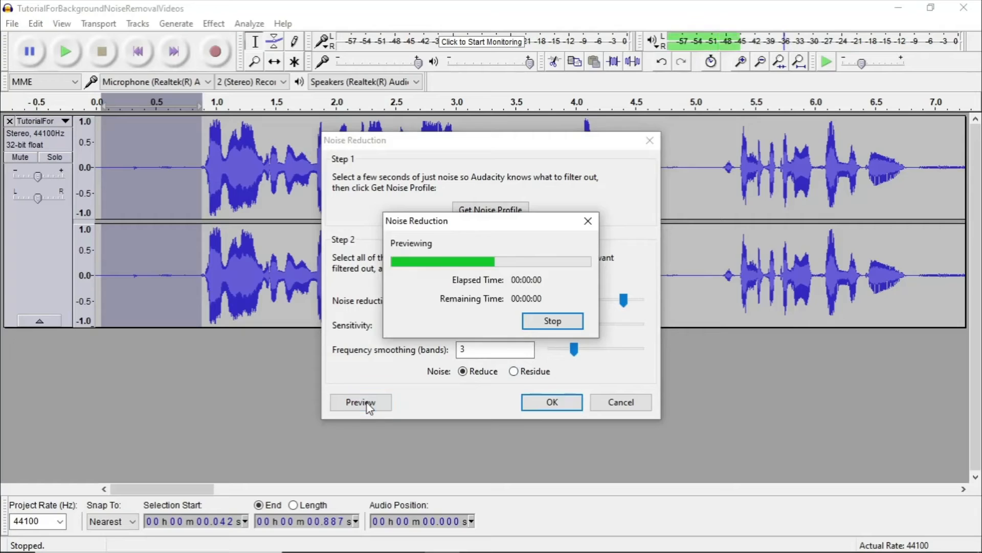
Set the sensitivity to 9.00, preview the result, and apply the noise reduction to the selected passage
{"action": "left_click_drag", "start_coordinate": [574, 324], "coordinate": [589, 333]}
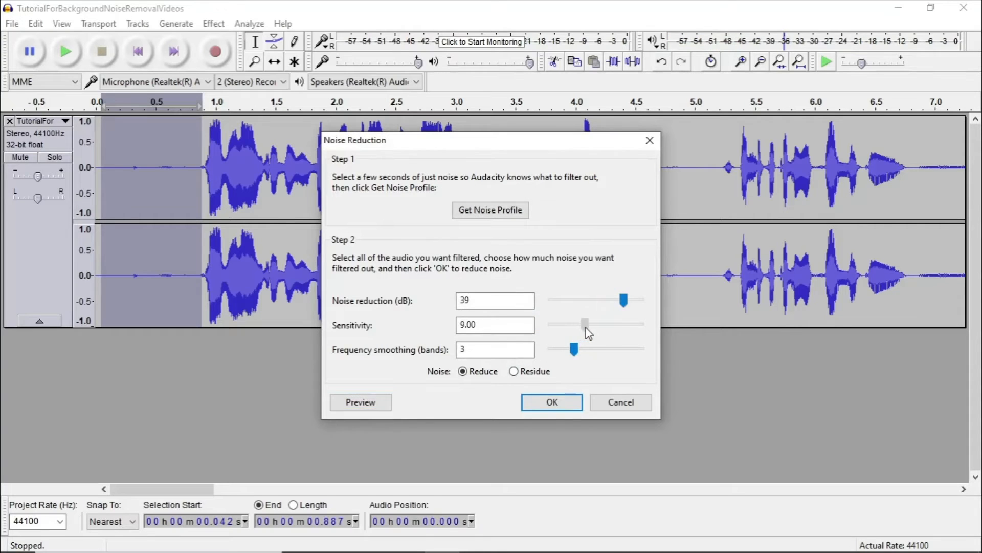
{"action": "left_click", "coordinate": [374, 406]}
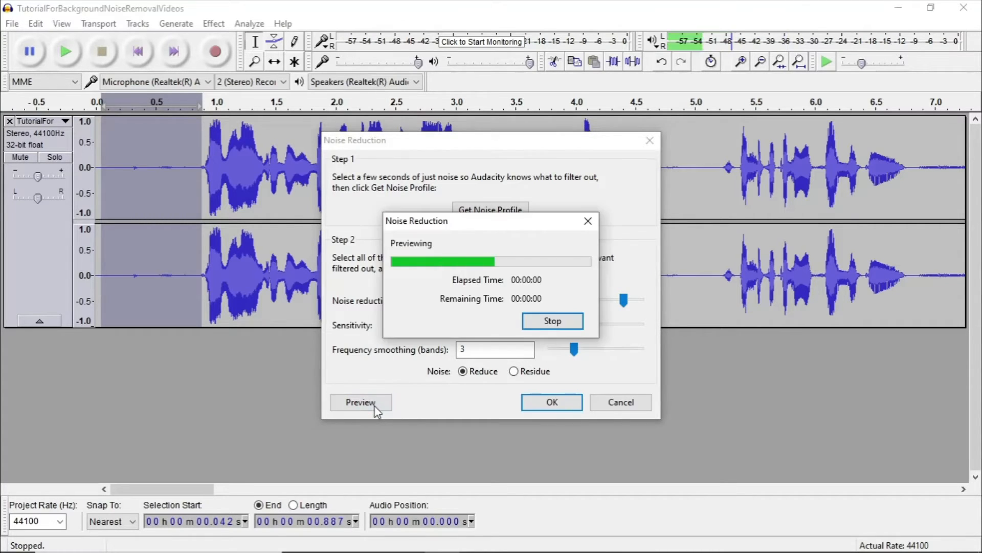
{"action": "left_click", "coordinate": [375, 407]}
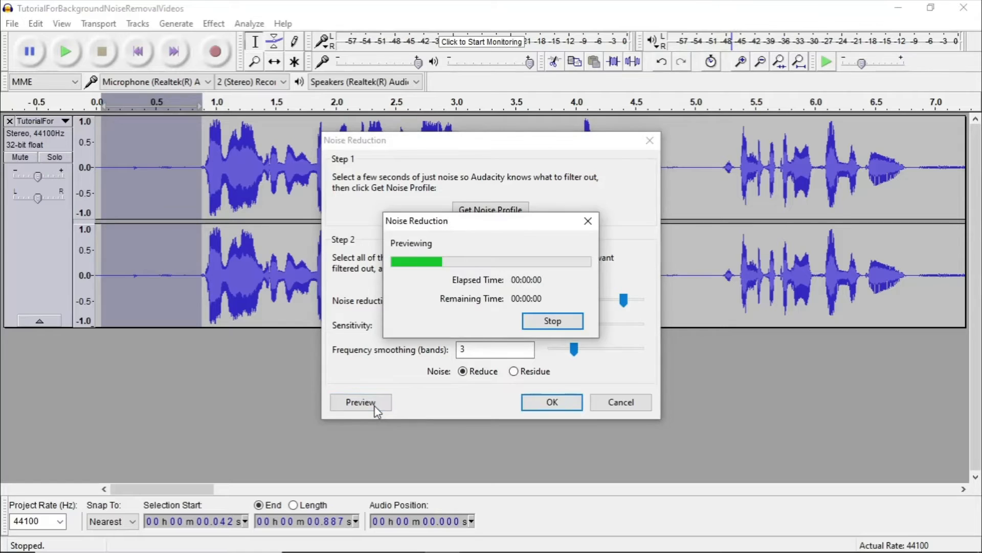
{"action": "left_click", "coordinate": [542, 403]}
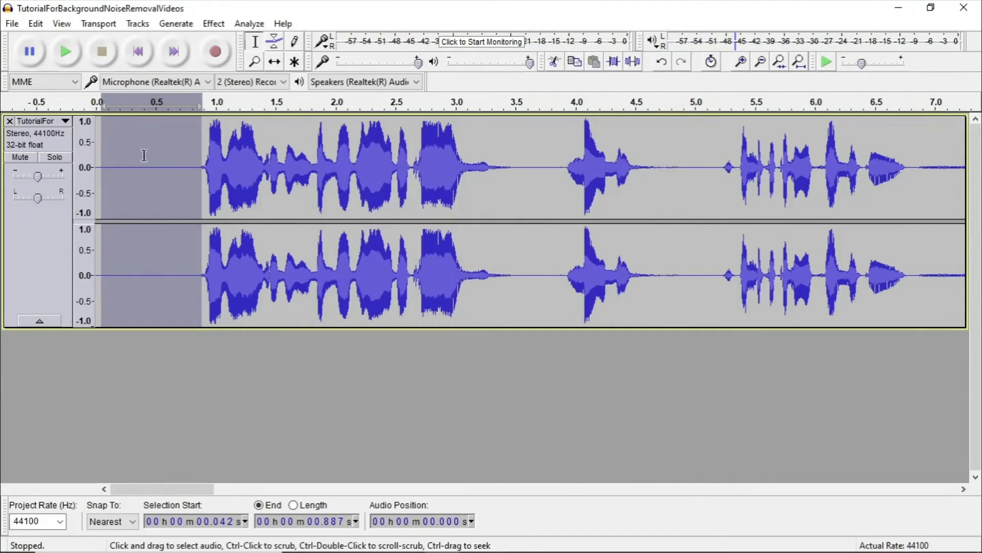
Play the cleaned quiet passage twice to check it, and deselect the track
{"action": "left_click", "coordinate": [69, 57]}
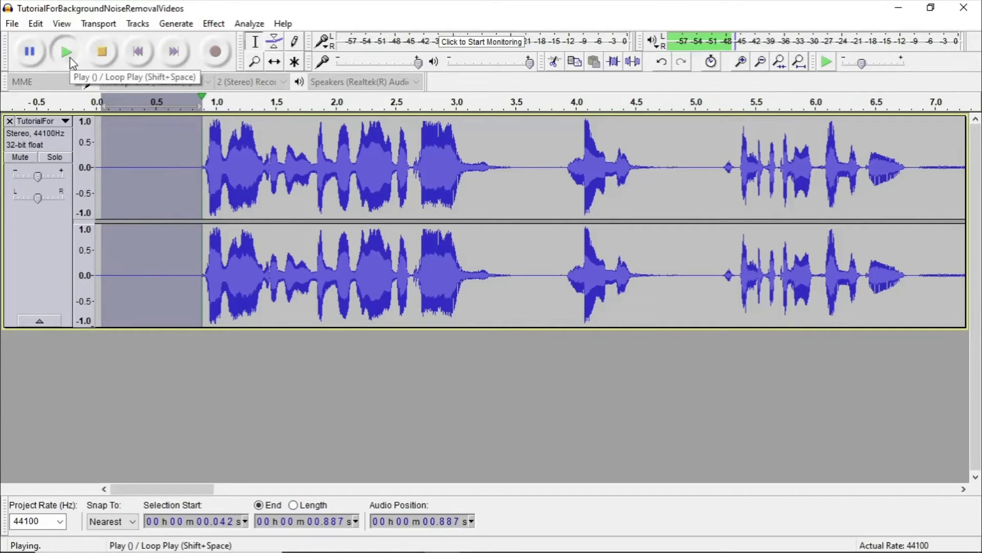
{"action": "left_click", "coordinate": [70, 57]}
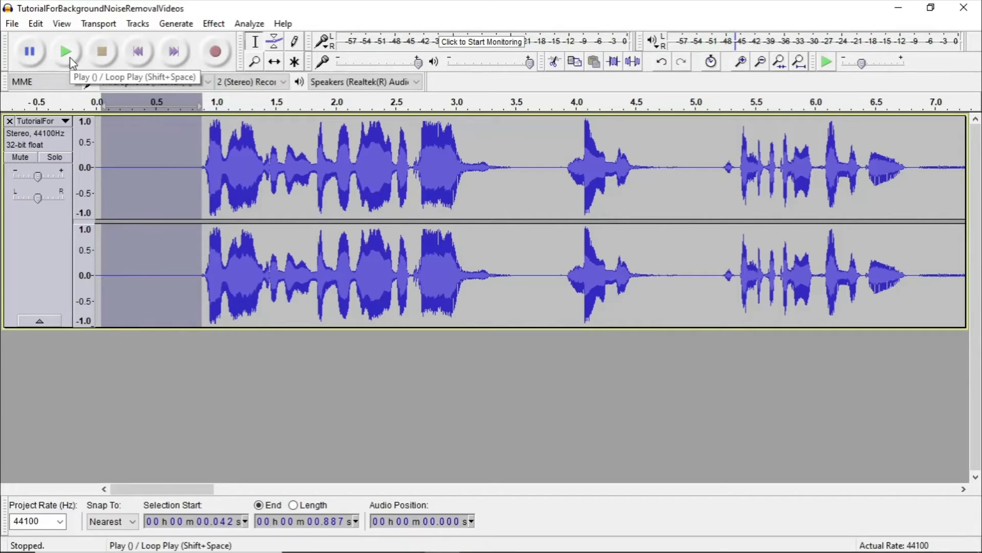
{"action": "left_click", "coordinate": [292, 381]}
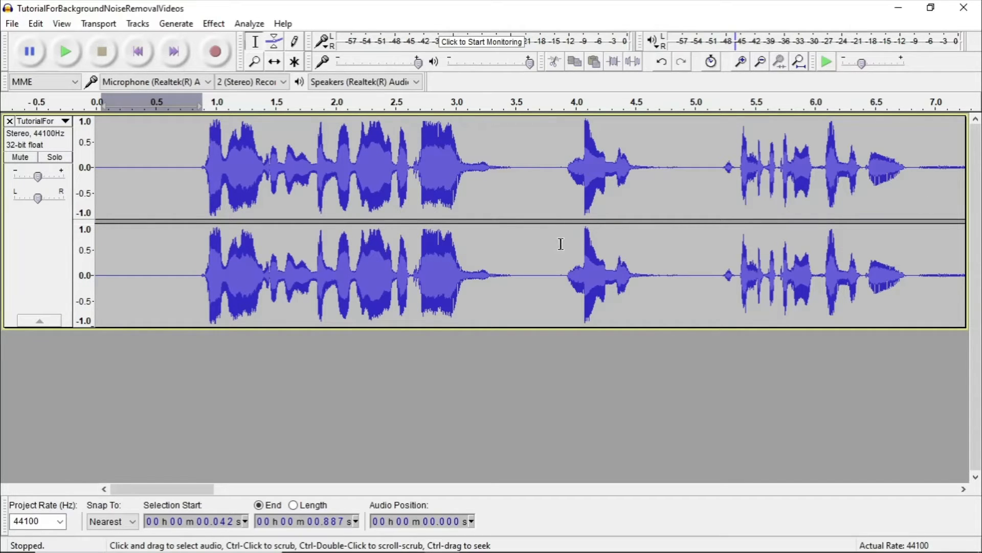
Select the entire track and repeat the last Noise Reduction on it
{"action": "left_click_drag", "start_coordinate": [207, 489], "coordinate": [134, 445]}
{"action": "left_click", "coordinate": [108, 154]}
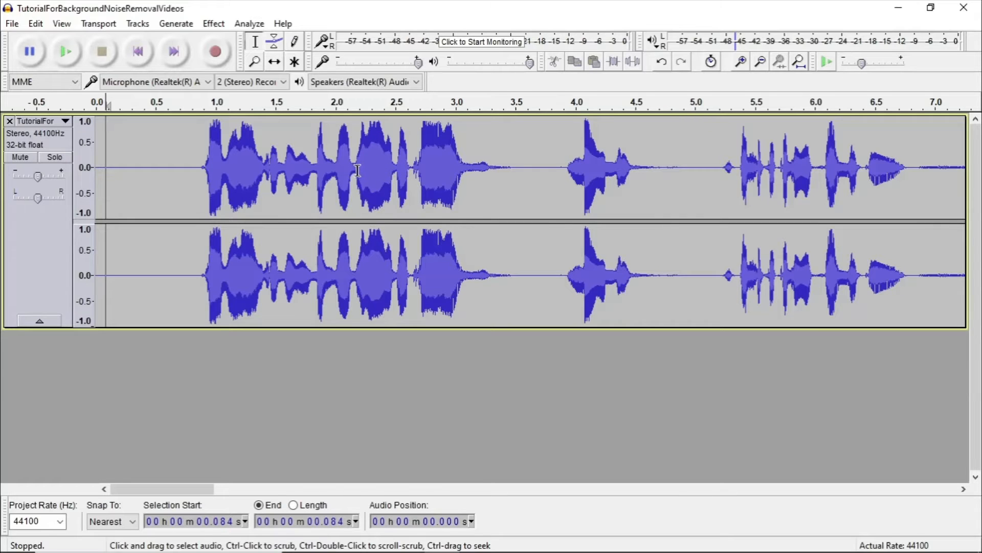
{"action": "key", "text": "ctrl+a"}
{"action": "left_click", "coordinate": [215, 24]}
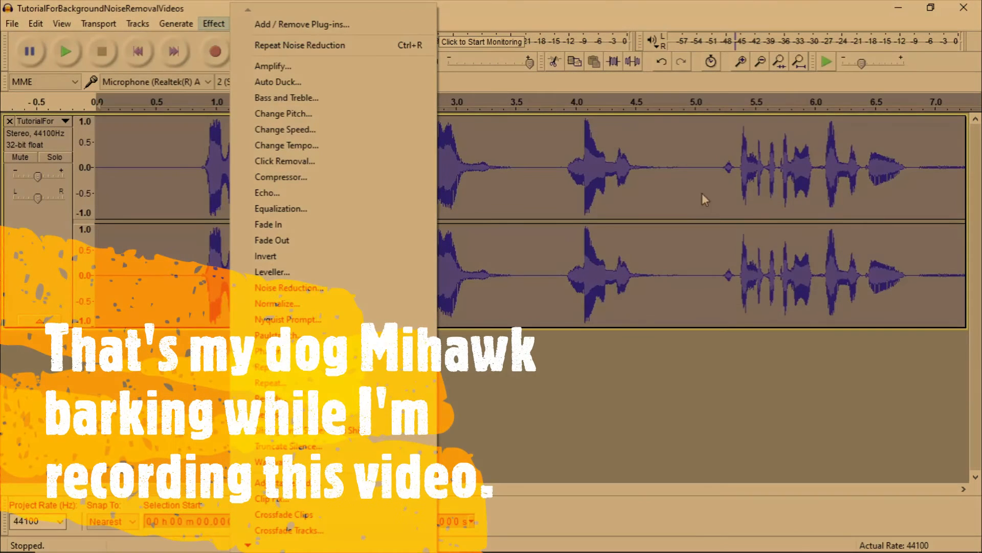
{"action": "left_click", "coordinate": [336, 48]}
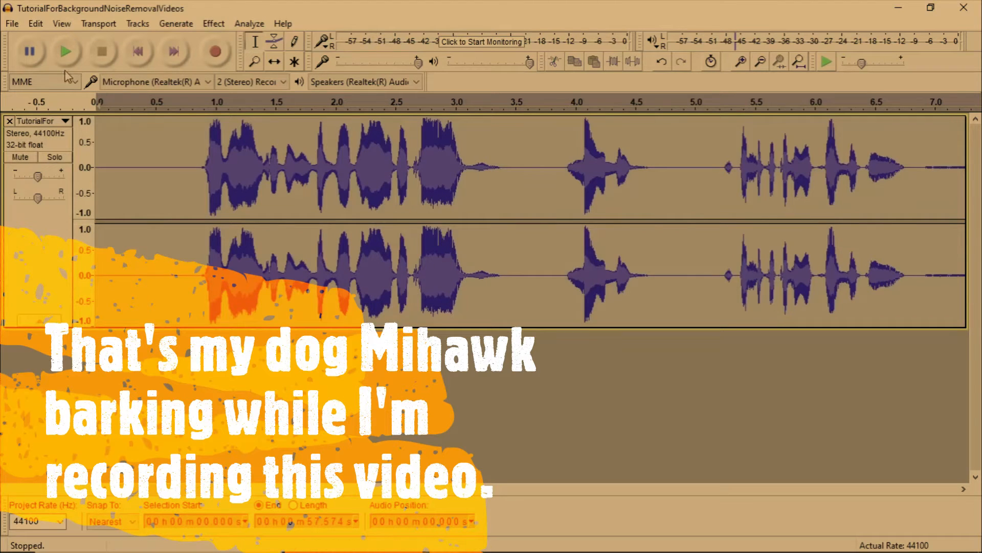
Play the whole cleaned track from beginning to end, following the playback along the timeline, and clear the selection
{"action": "left_click", "coordinate": [67, 60]}
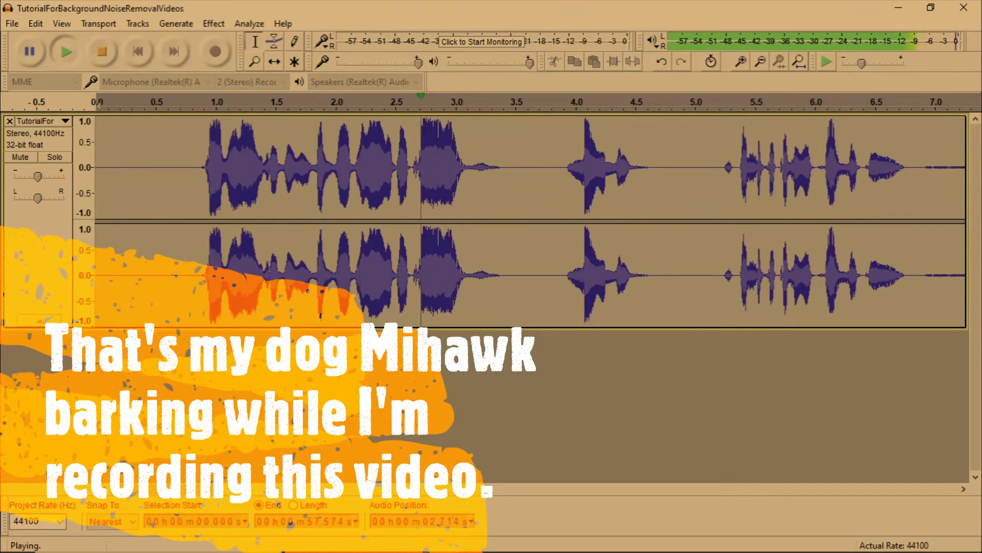
{"action": "left_click", "coordinate": [964, 489]}
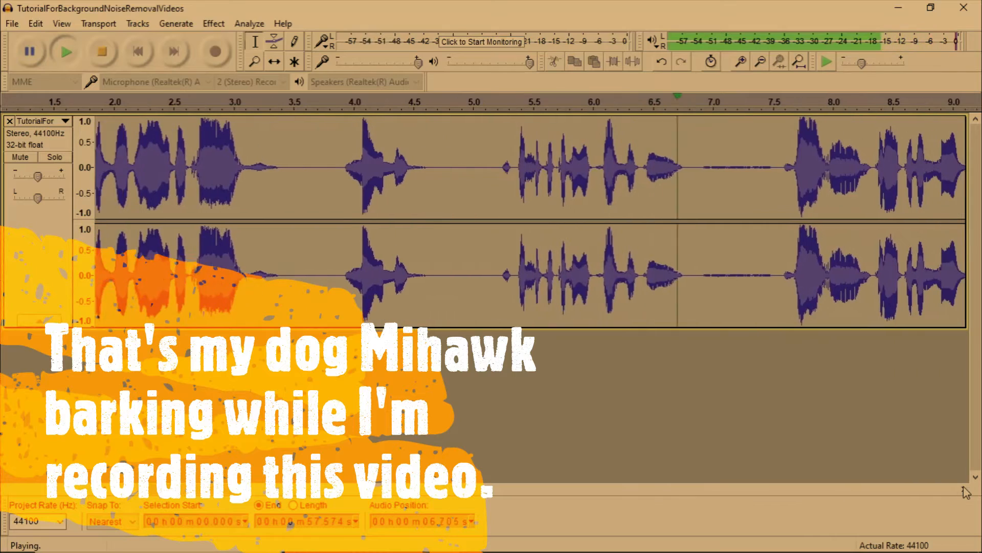
{"action": "scroll", "coordinate": [849, 440], "scroll_direction": "down", "scroll_amount": 3}
{"action": "scroll", "coordinate": [848, 434], "scroll_direction": "up", "scroll_amount": 1}
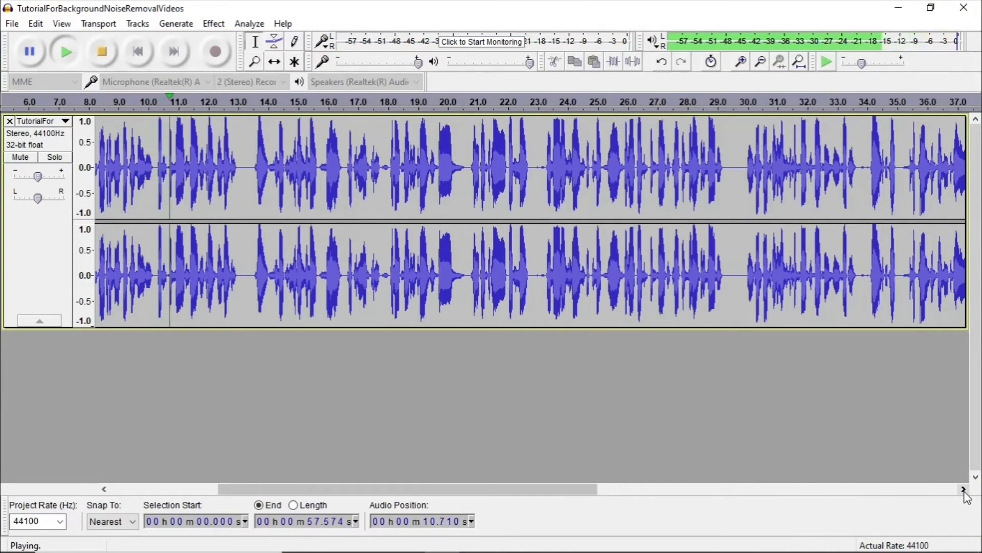
{"action": "scroll", "coordinate": [722, 408], "scroll_direction": "up", "scroll_amount": 2}
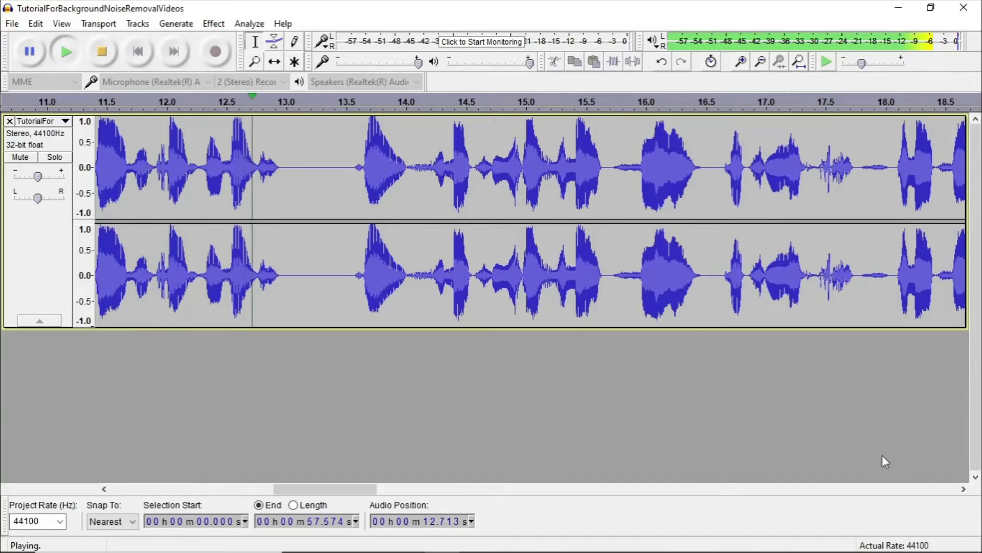
{"action": "left_click", "coordinate": [964, 489]}
{"action": "left_click", "coordinate": [964, 489]}
{"action": "left_click", "coordinate": [964, 489]}
{"action": "left_click", "coordinate": [964, 489]}
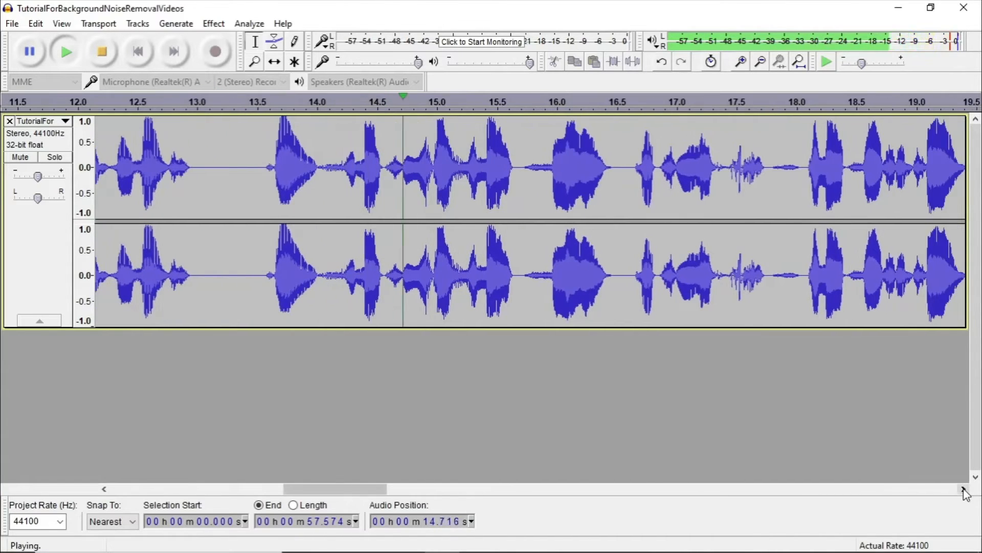
{"action": "left_click", "coordinate": [963, 489]}
{"action": "left_click", "coordinate": [964, 489]}
{"action": "left_click", "coordinate": [964, 490]}
{"action": "left_click", "coordinate": [964, 490]}
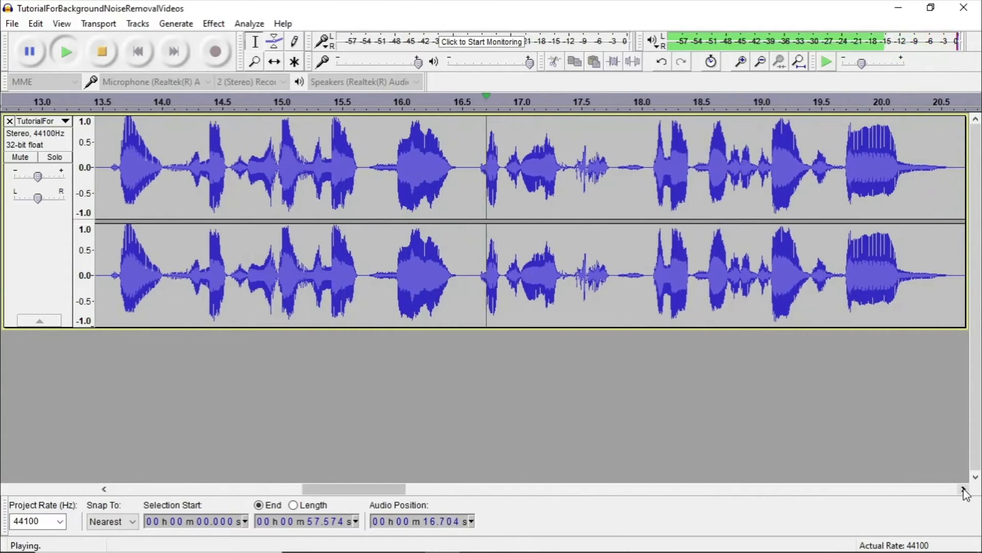
{"action": "left_click", "coordinate": [964, 490]}
{"action": "left_click", "coordinate": [963, 490]}
{"action": "left_click", "coordinate": [964, 490]}
{"action": "left_click", "coordinate": [964, 490]}
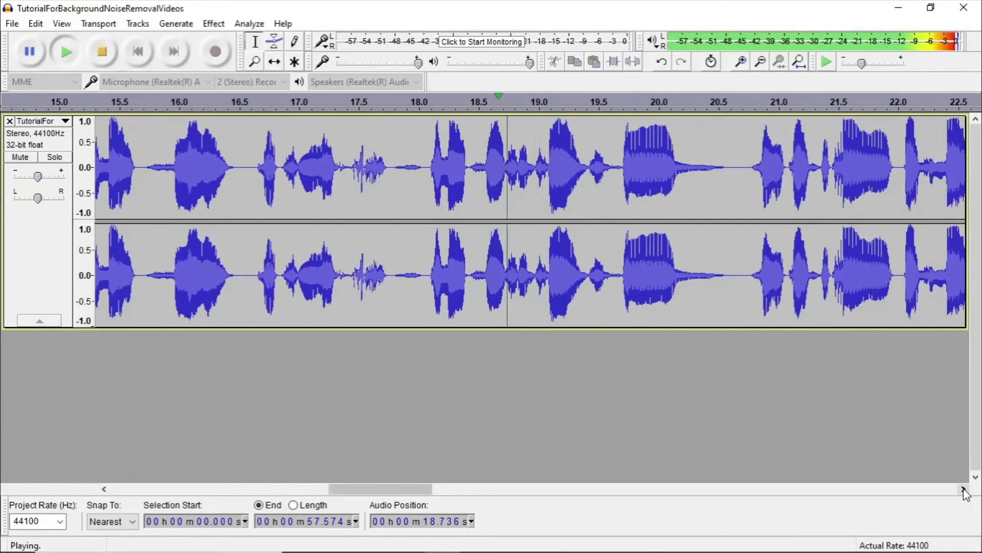
{"action": "left_click", "coordinate": [964, 491]}
{"action": "left_click", "coordinate": [963, 490]}
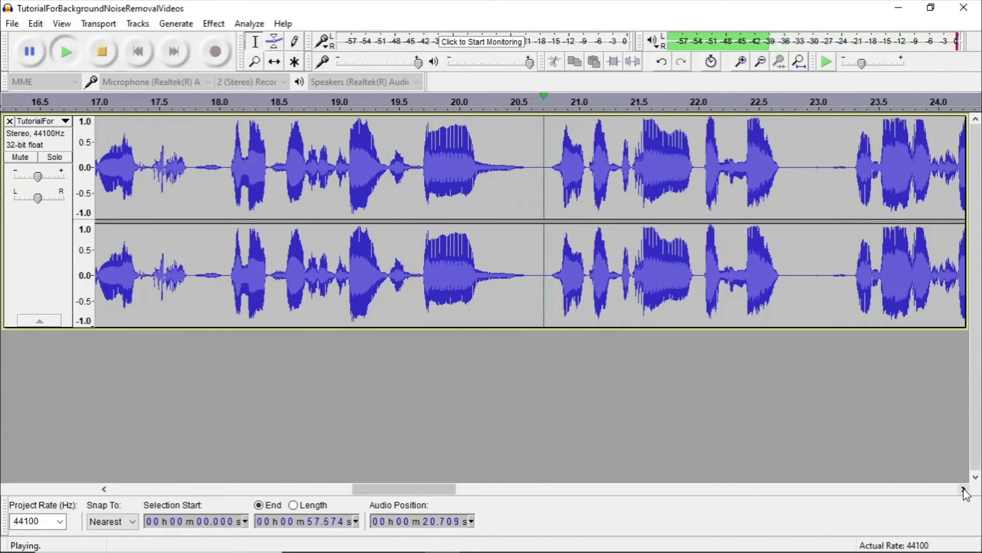
{"action": "left_click", "coordinate": [964, 491]}
{"action": "left_click", "coordinate": [964, 490]}
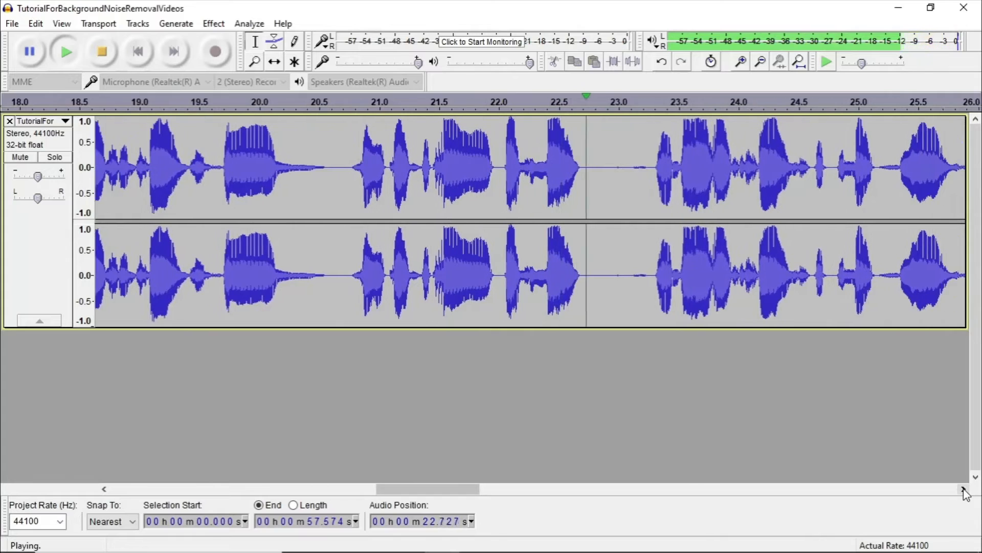
{"action": "left_click", "coordinate": [964, 490]}
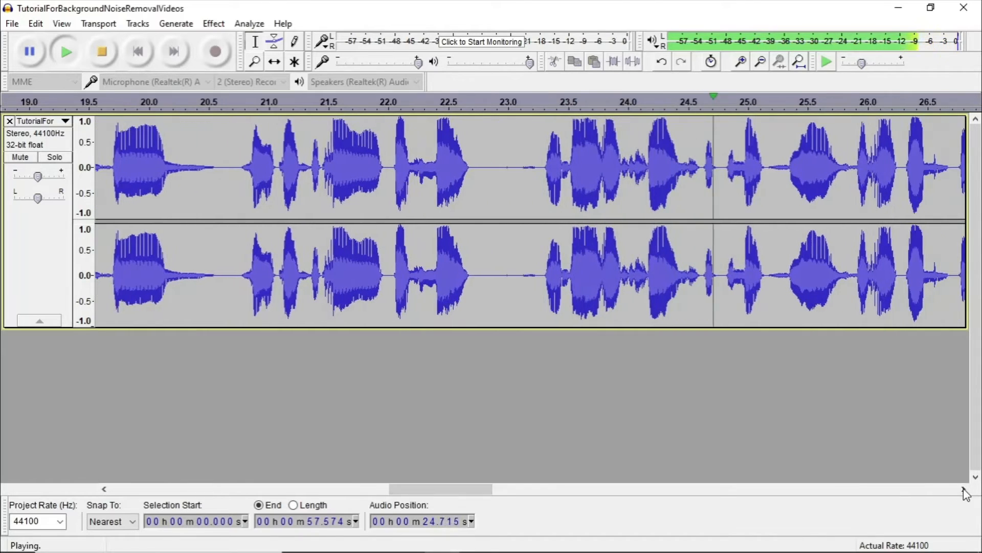
{"action": "left_click", "coordinate": [964, 490]}
{"action": "left_click", "coordinate": [964, 490]}
{"action": "left_click", "coordinate": [964, 490]}
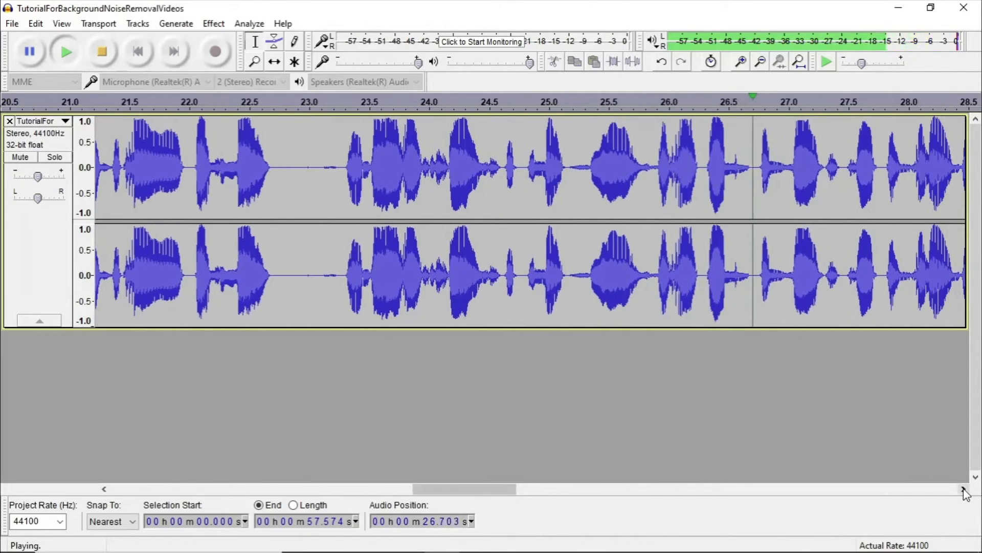
{"action": "left_click", "coordinate": [964, 491]}
{"action": "left_click", "coordinate": [963, 490]}
{"action": "left_click", "coordinate": [963, 490]}
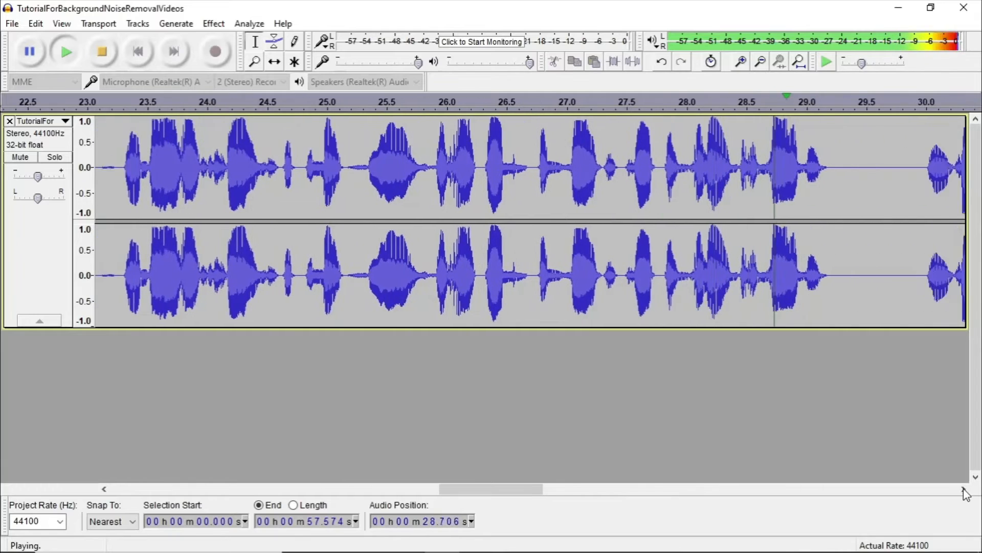
{"action": "left_click", "coordinate": [964, 490]}
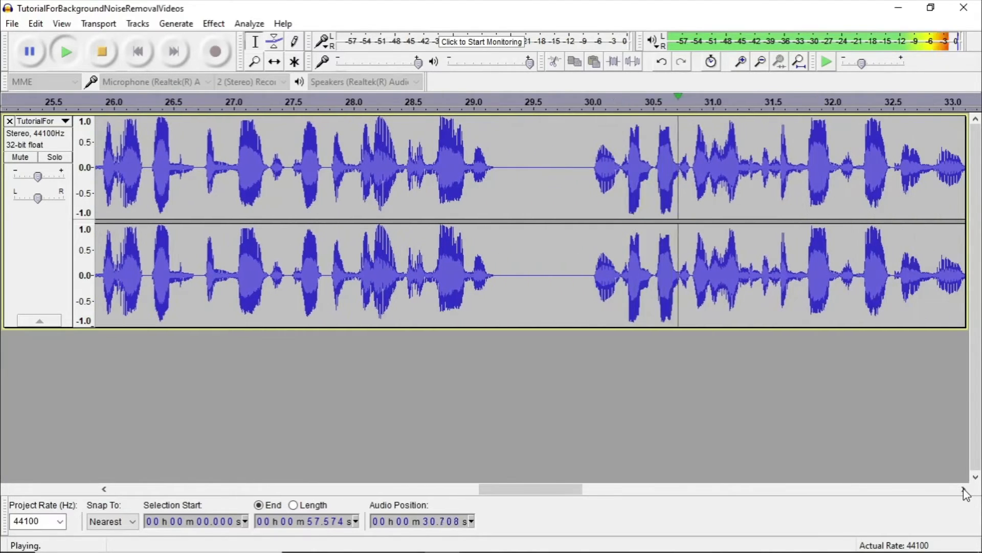
{"action": "left_click", "coordinate": [964, 490]}
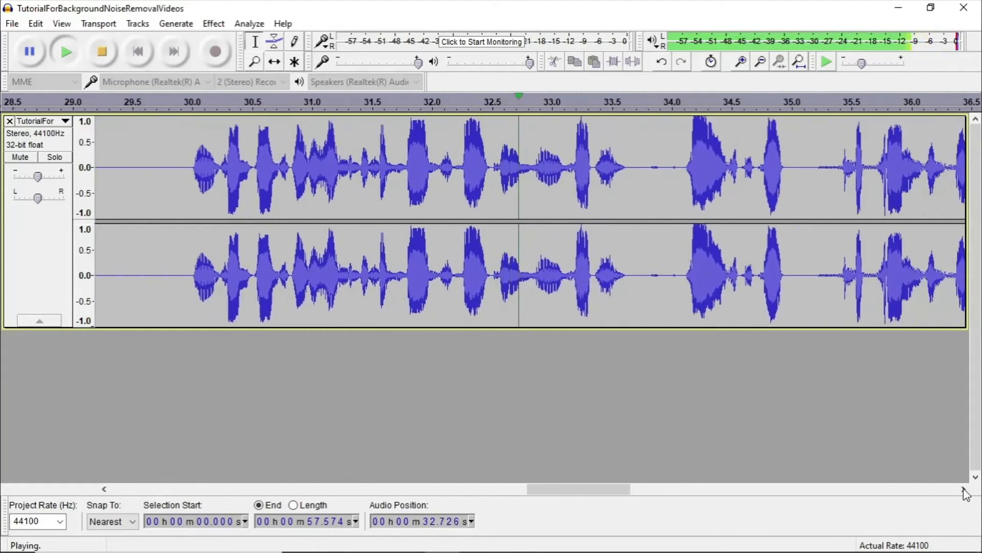
{"action": "left_click", "coordinate": [964, 490]}
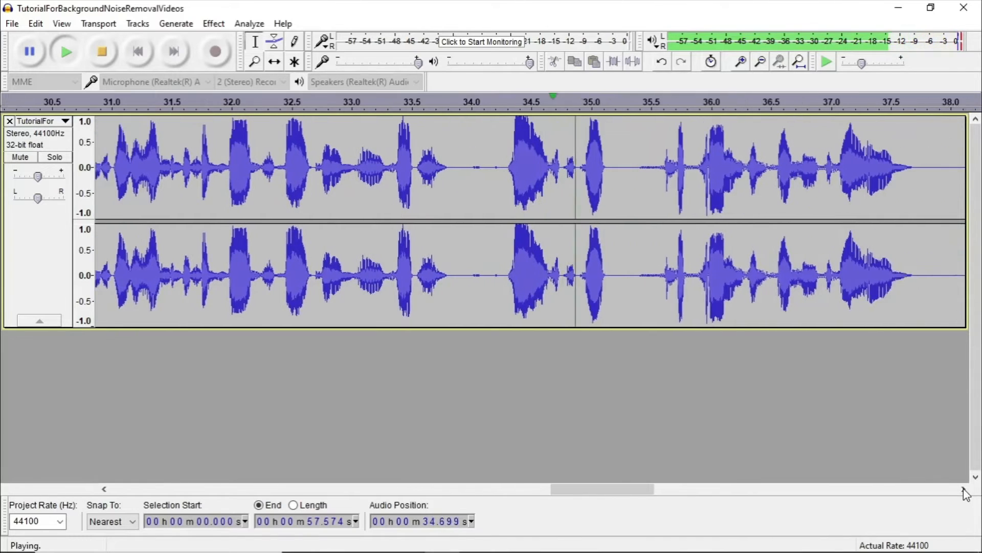
{"action": "left_click", "coordinate": [964, 491]}
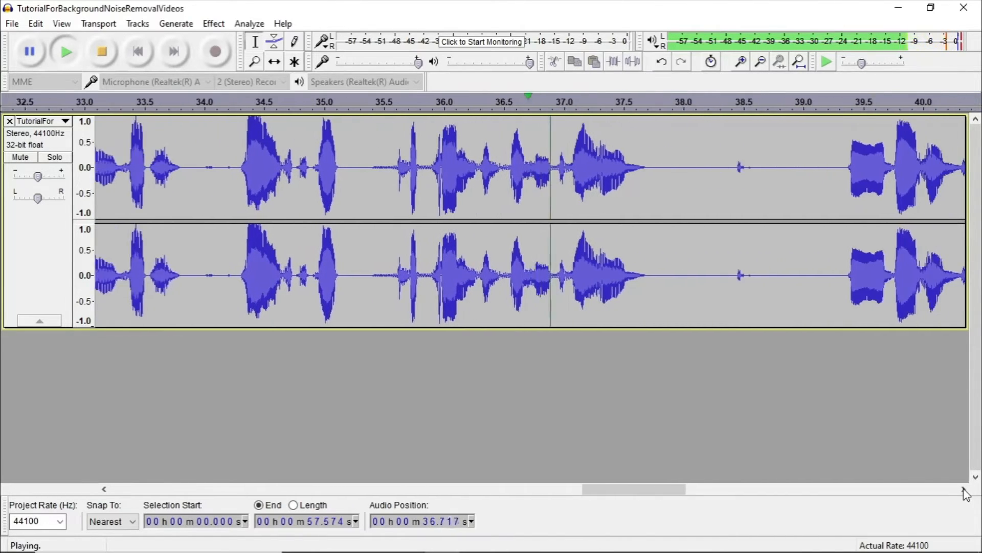
{"action": "left_click", "coordinate": [964, 490]}
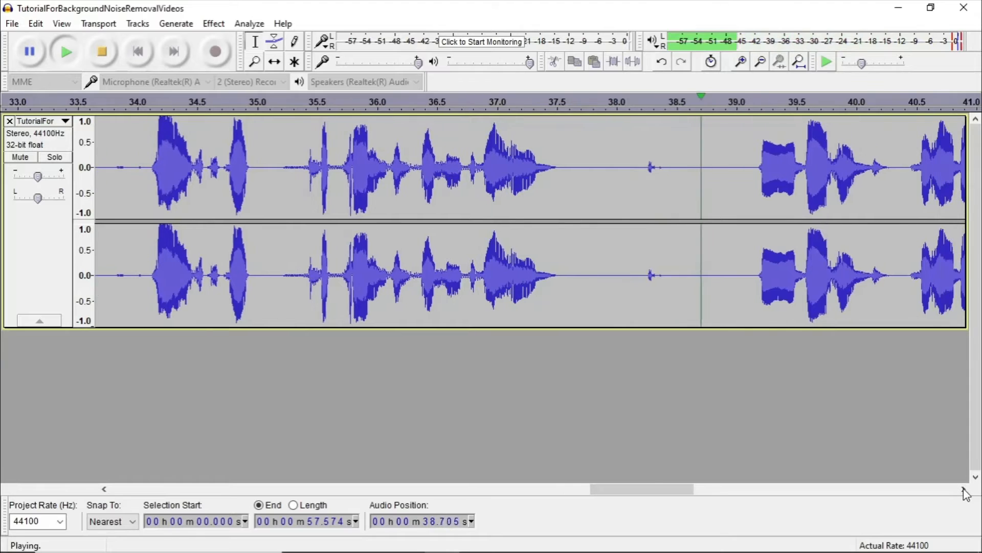
{"action": "left_click", "coordinate": [964, 490]}
{"action": "left_click", "coordinate": [964, 490]}
{"action": "left_click", "coordinate": [964, 490]}
{"action": "left_click", "coordinate": [964, 491]}
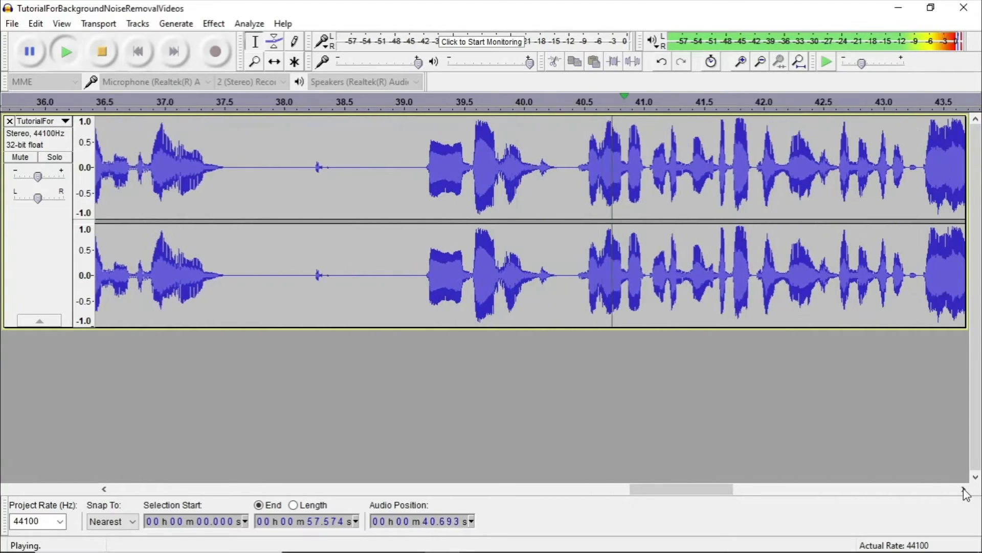
{"action": "left_click", "coordinate": [964, 490]}
{"action": "left_click", "coordinate": [964, 490]}
{"action": "left_click", "coordinate": [965, 490]}
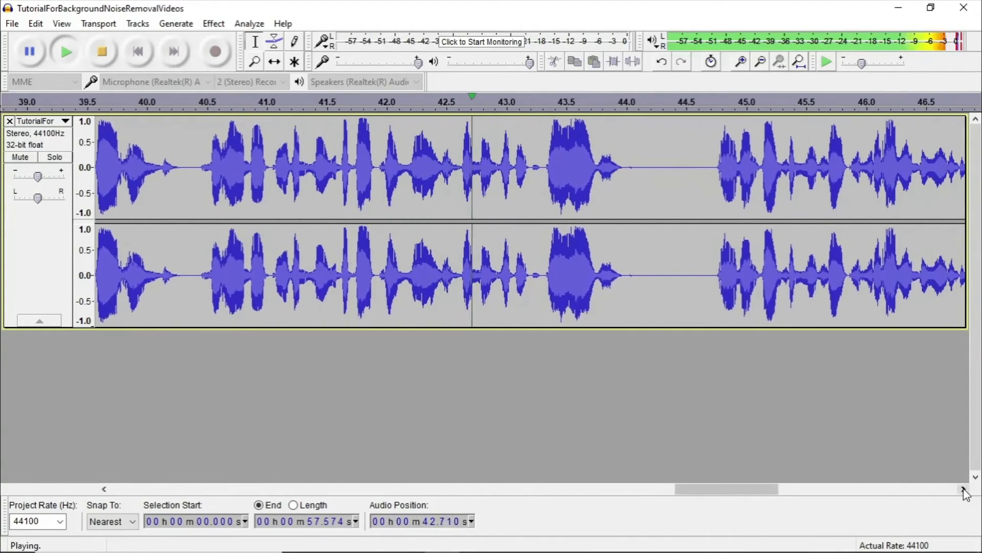
{"action": "left_click", "coordinate": [965, 490]}
{"action": "left_click", "coordinate": [965, 491]}
{"action": "left_click", "coordinate": [965, 490]}
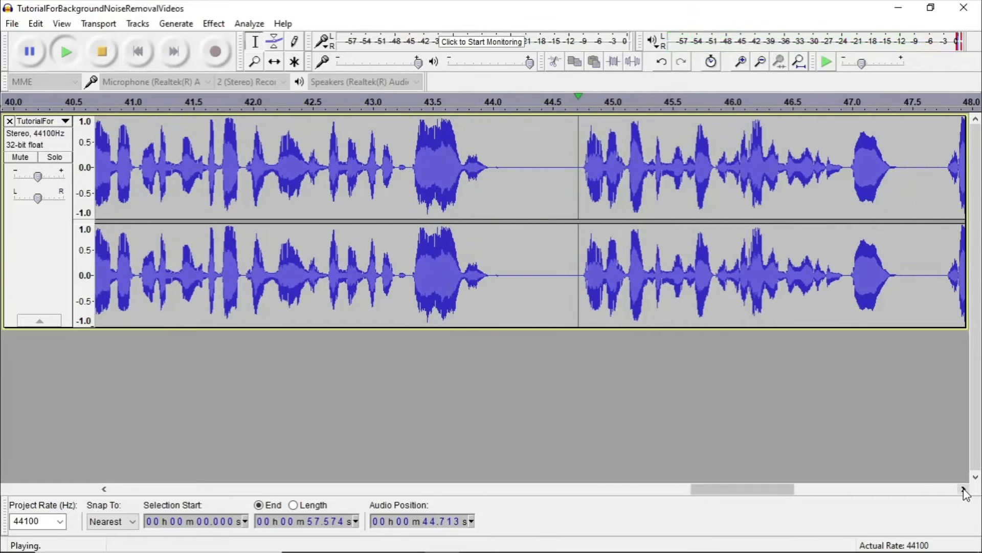
{"action": "left_click", "coordinate": [964, 490]}
{"action": "left_click", "coordinate": [964, 490]}
{"action": "left_click", "coordinate": [964, 491]}
{"action": "left_click", "coordinate": [964, 490]}
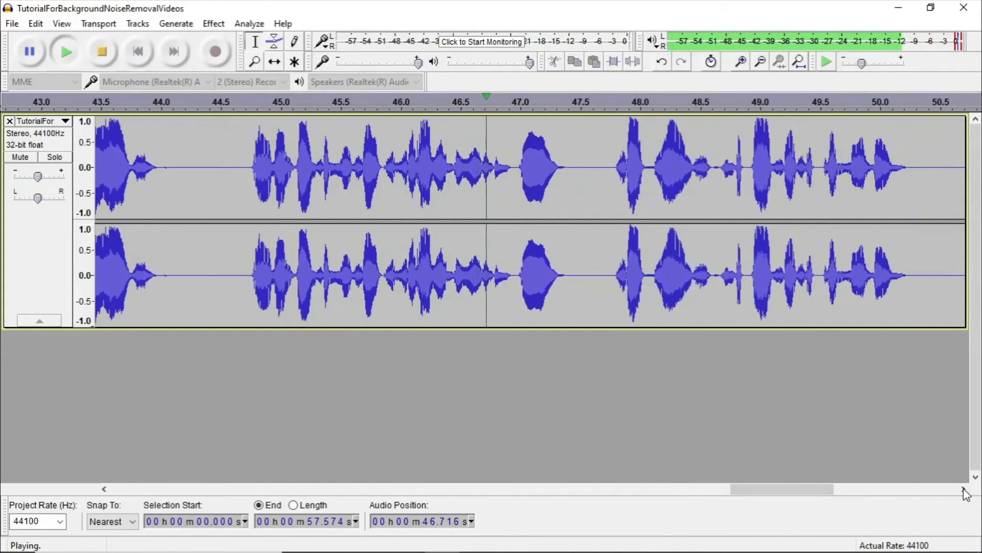
{"action": "left_click", "coordinate": [964, 490]}
{"action": "left_click", "coordinate": [964, 490]}
{"action": "left_click", "coordinate": [964, 490]}
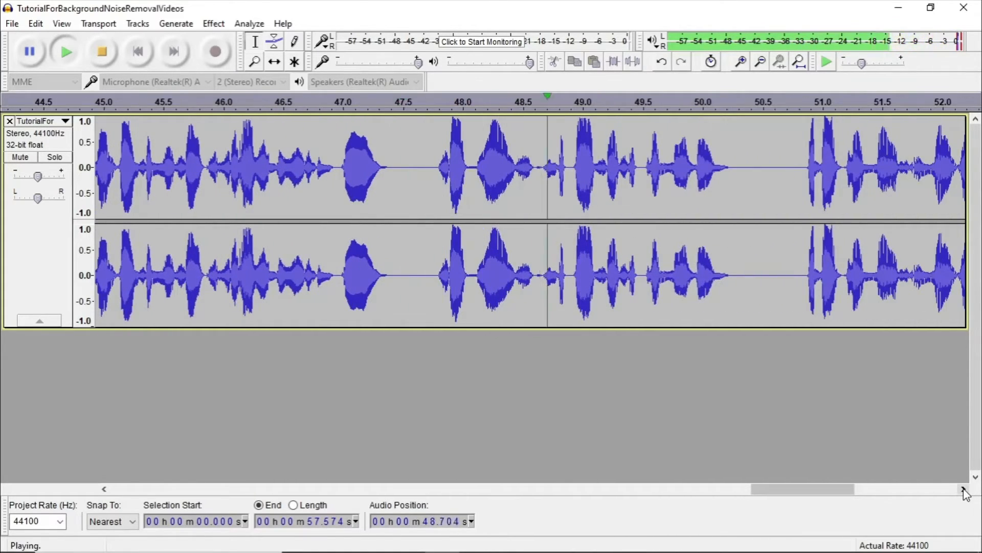
{"action": "left_click", "coordinate": [964, 490]}
{"action": "left_click", "coordinate": [964, 490]}
{"action": "left_click", "coordinate": [964, 491]}
{"action": "left_click", "coordinate": [964, 491]}
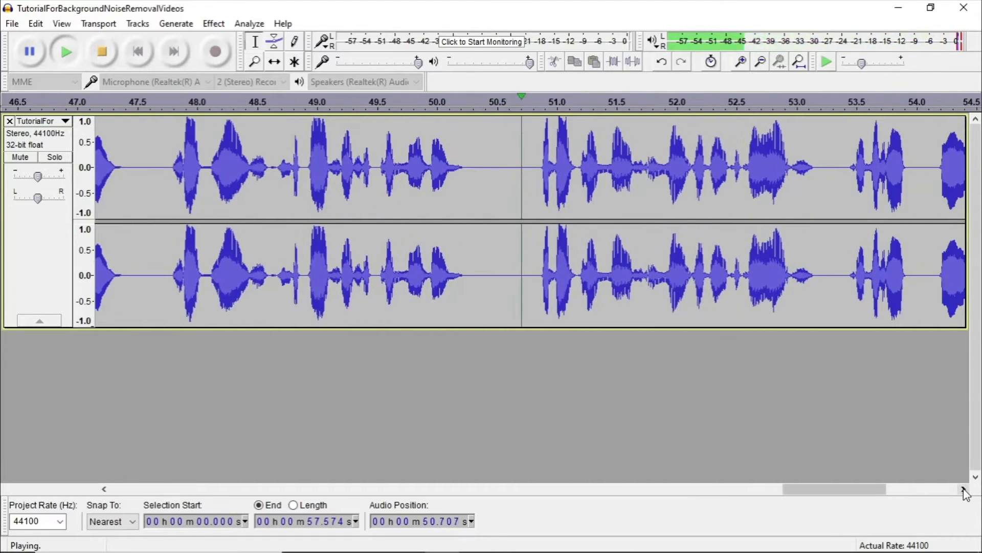
{"action": "left_click", "coordinate": [964, 490]}
{"action": "left_click", "coordinate": [964, 490]}
{"action": "left_click", "coordinate": [964, 490]}
{"action": "left_click", "coordinate": [964, 490]}
{"action": "left_click", "coordinate": [964, 490]}
{"action": "left_click", "coordinate": [964, 490]}
{"action": "left_click", "coordinate": [964, 490]}
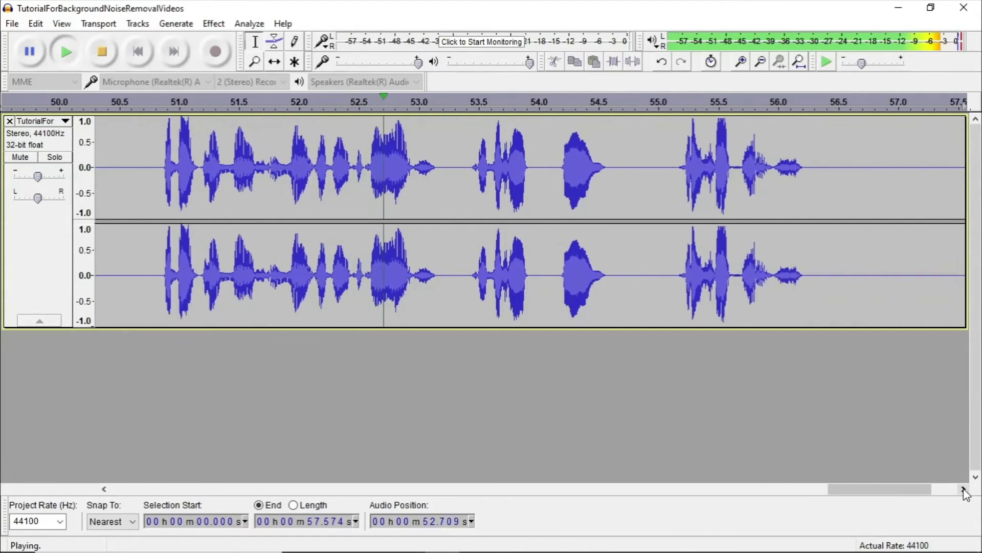
{"action": "left_click", "coordinate": [964, 489]}
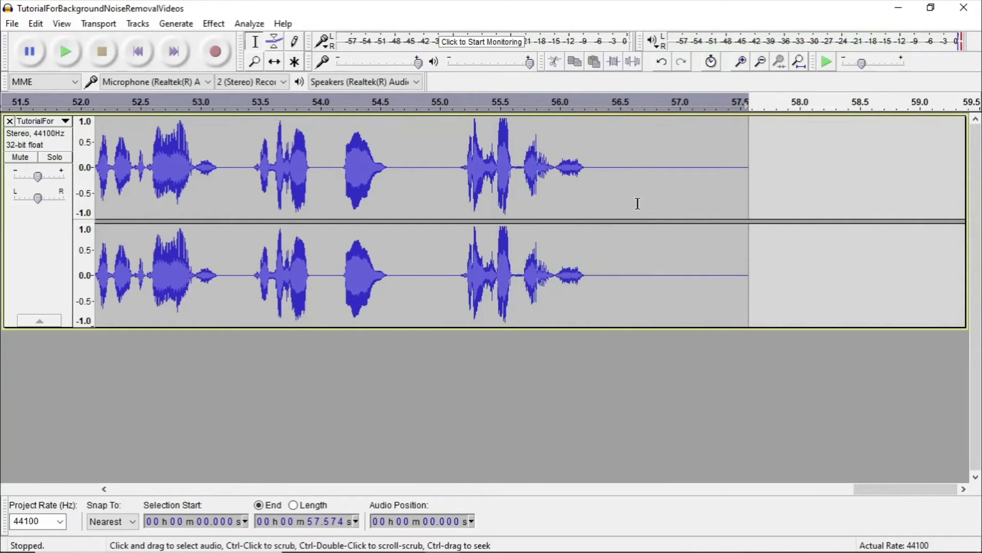
{"action": "left_click_drag", "start_coordinate": [875, 490], "coordinate": [115, 489]}
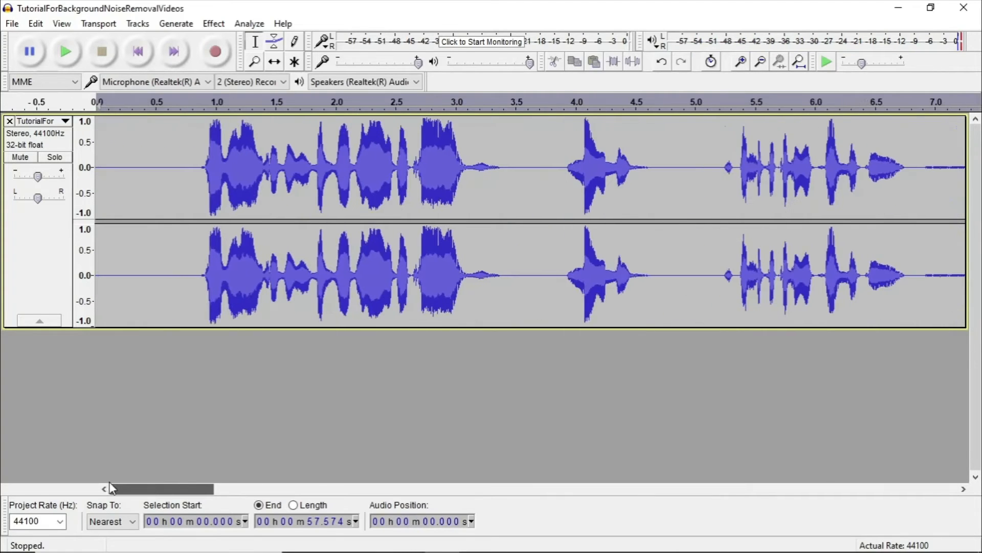
{"action": "left_click", "coordinate": [117, 162]}
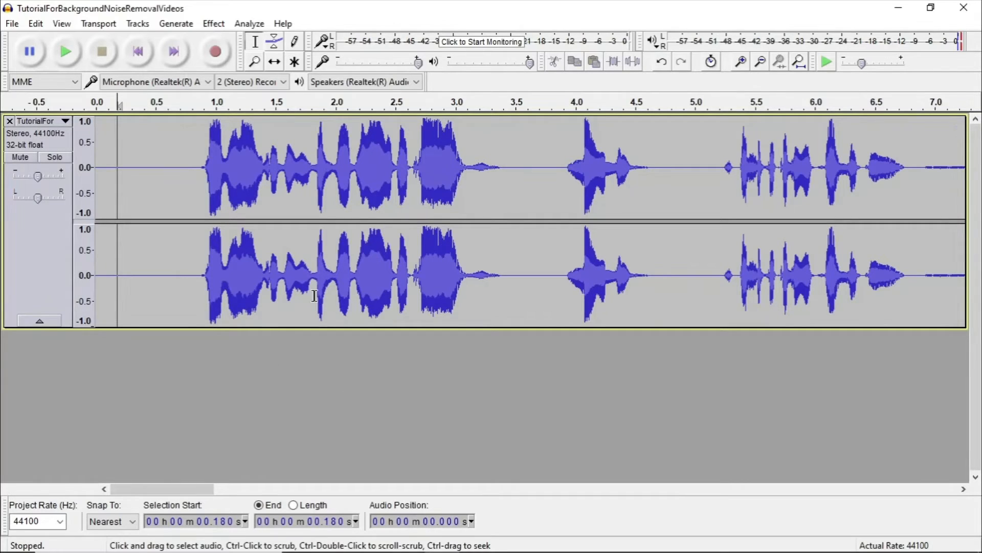
Play the track's closing section from about 56.4 s and again from about 54.7 s to check the cleaned silence
{"action": "left_click_drag", "start_coordinate": [200, 489], "coordinate": [929, 496]}
{"action": "left_click", "coordinate": [733, 138]}
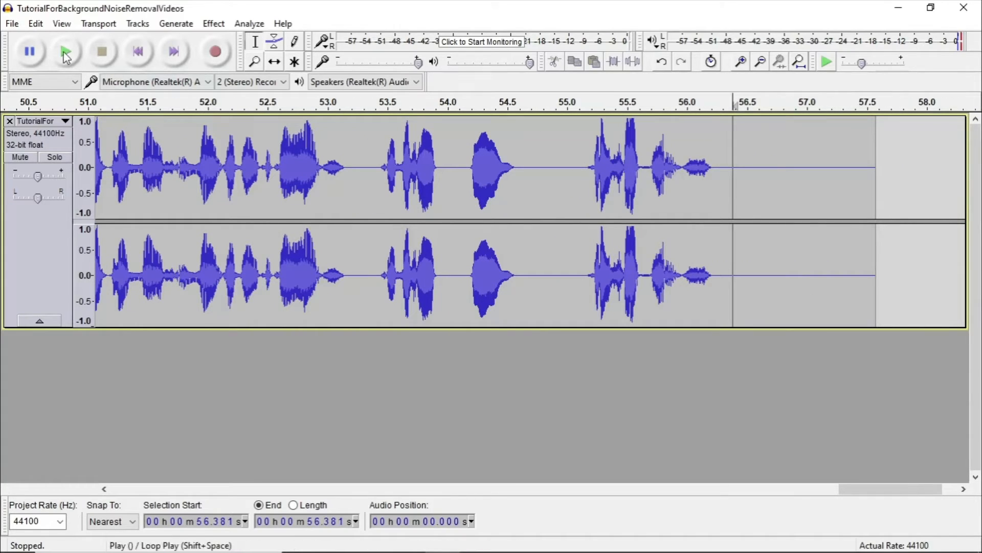
{"action": "left_click", "coordinate": [66, 53]}
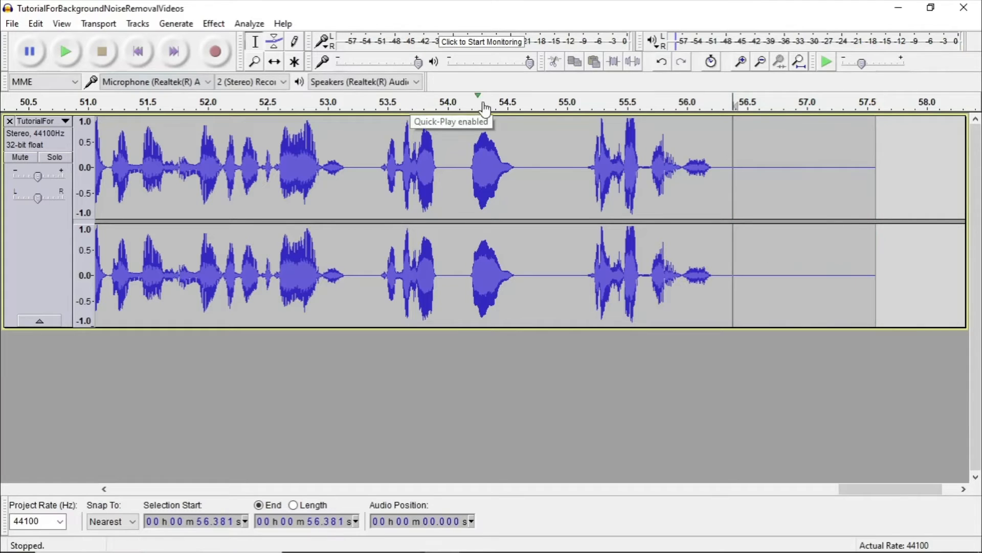
{"action": "left_click", "coordinate": [528, 134]}
{"action": "left_click", "coordinate": [65, 52]}
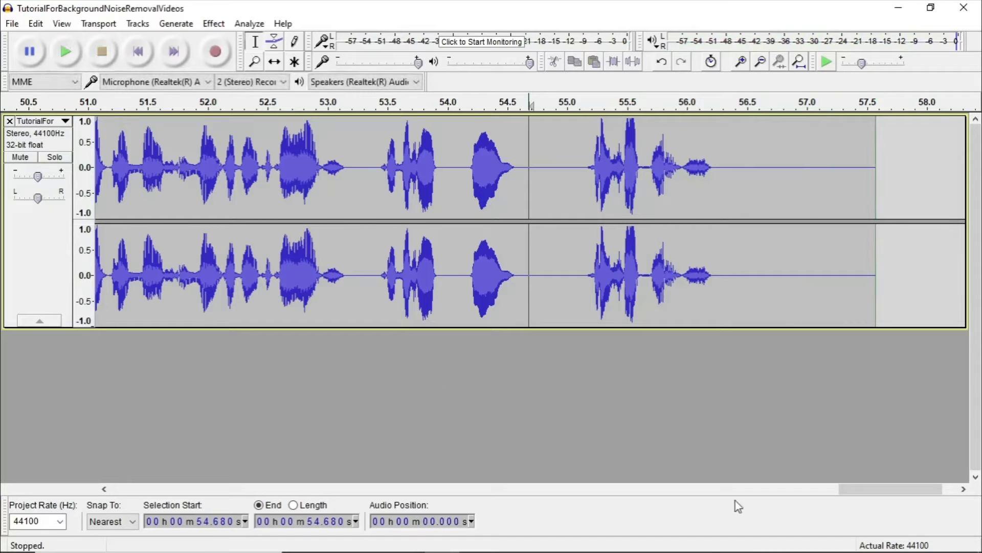
Export the cleaned audio to the Videos folder as TutorialForBackgroundNoiseRemovalVideos.wav in WAV (Microsoft) signed 16-bit PCM format, keeping the metadata as is
{"action": "left_click_drag", "start_coordinate": [870, 490], "coordinate": [140, 447]}
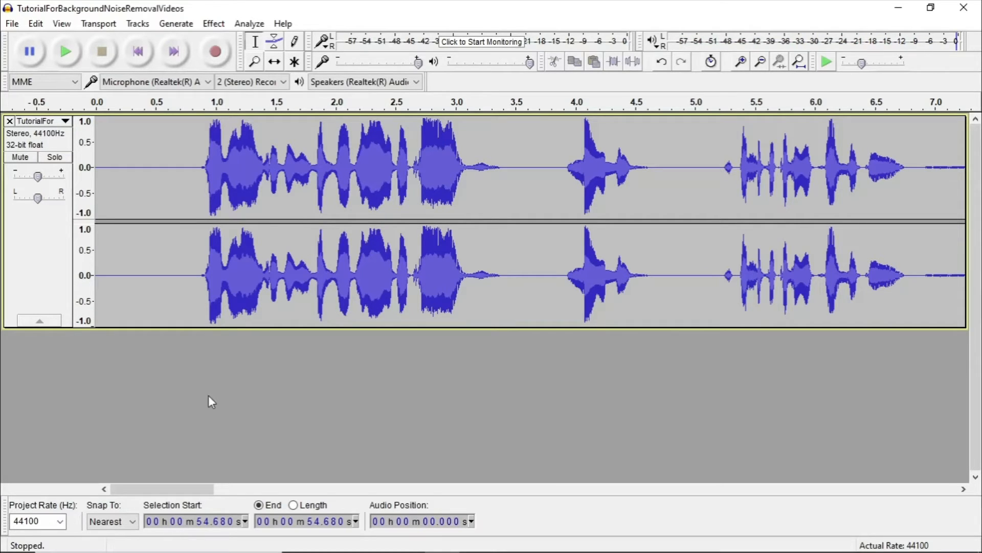
{"action": "left_click", "coordinate": [13, 24]}
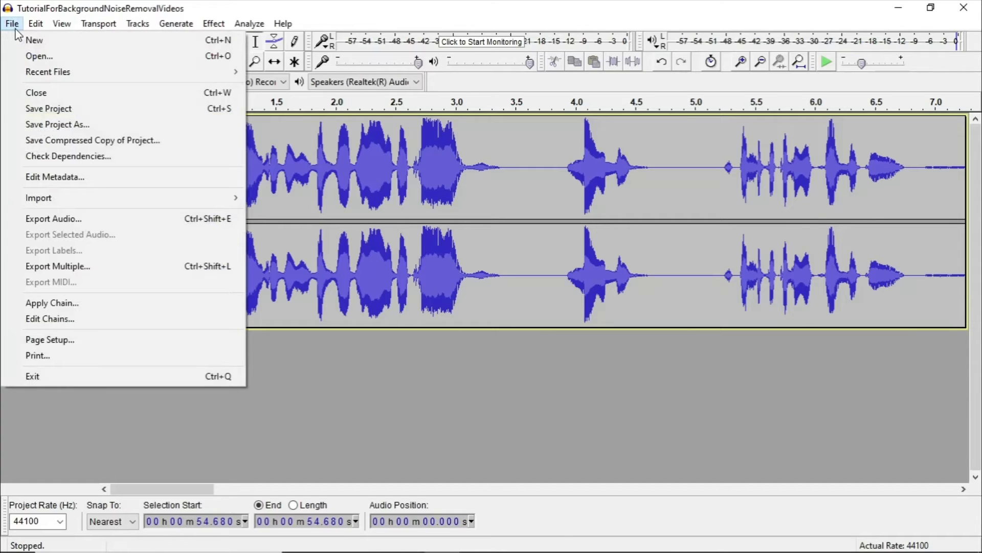
{"action": "left_click", "coordinate": [102, 218]}
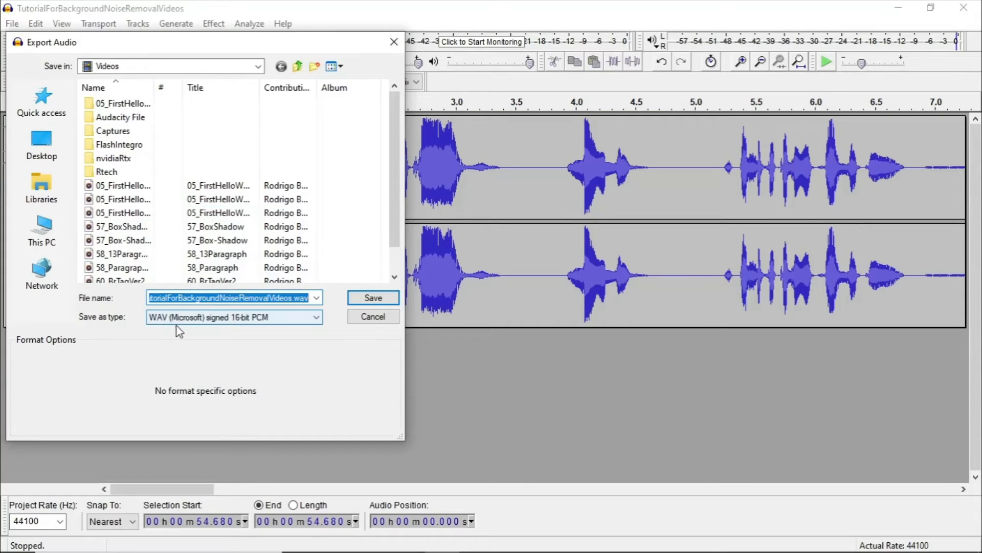
{"action": "left_click", "coordinate": [375, 298]}
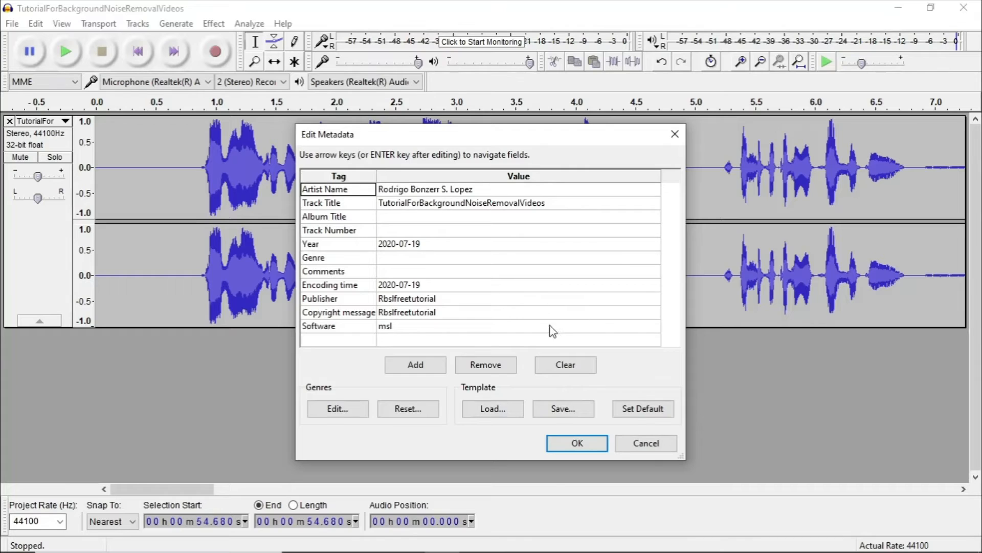
{"action": "left_click", "coordinate": [583, 446]}
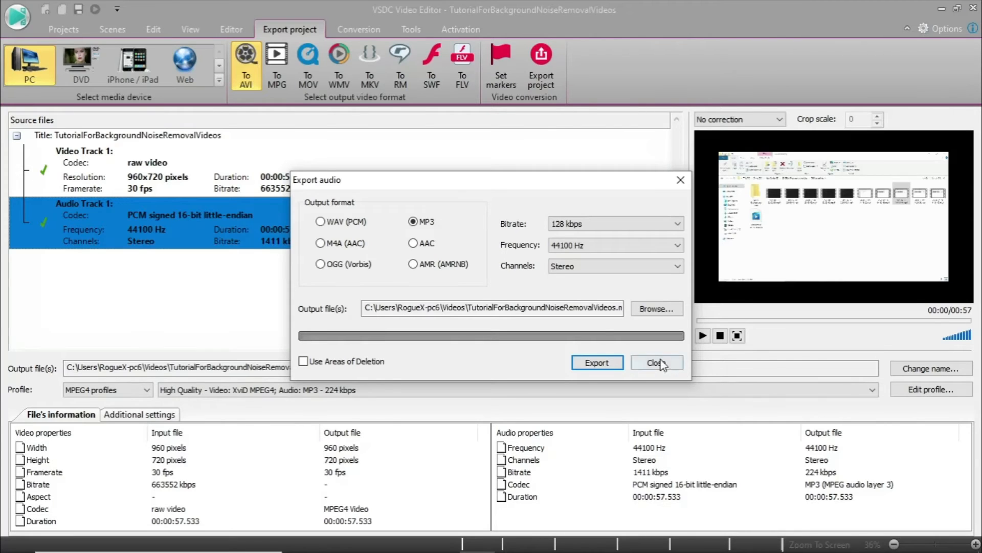
Switch to VSDC Video Editor, close the audio export dialog and return to the project's editing timeline with nothing selected
{"action": "left_click", "coordinate": [660, 365]}
{"action": "left_click", "coordinate": [230, 30]}
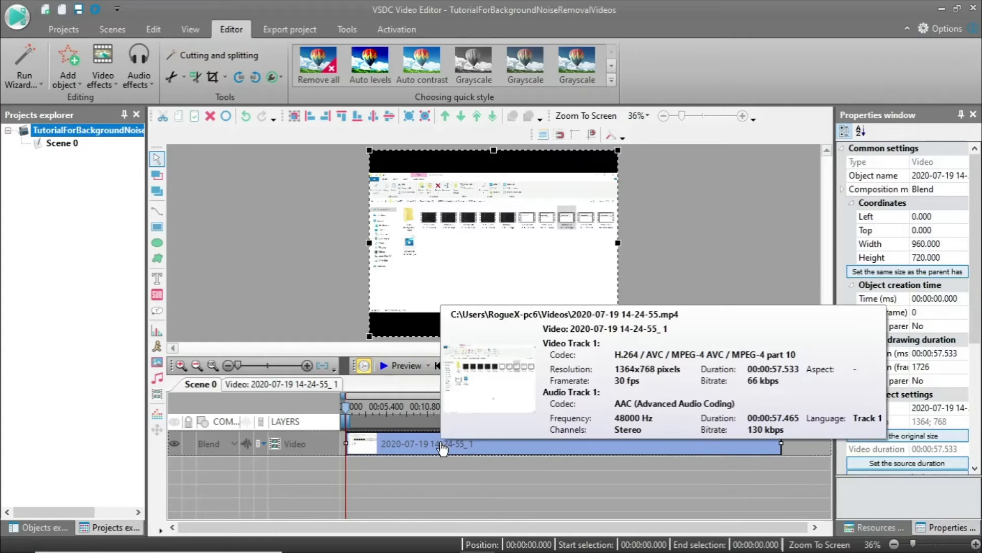
{"action": "left_click", "coordinate": [503, 471]}
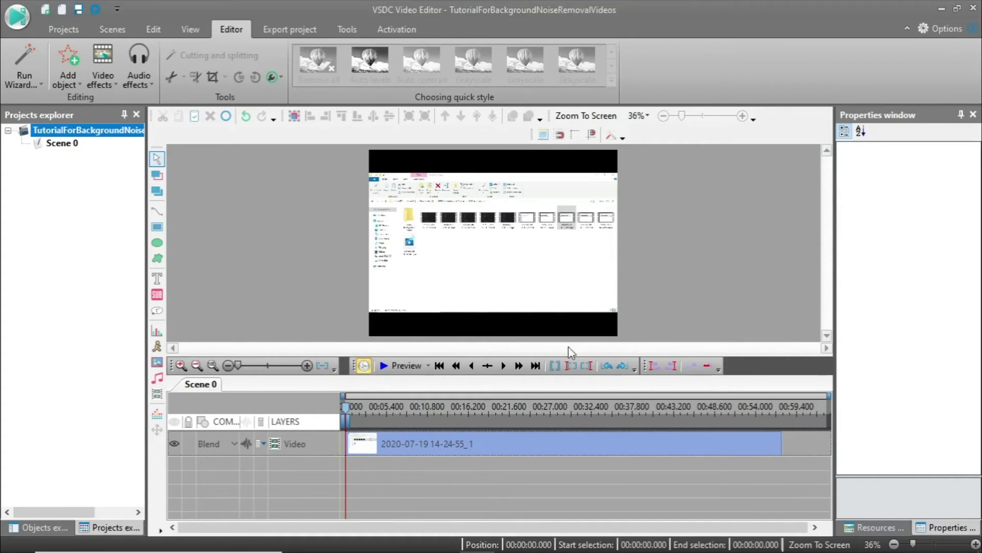
{"action": "right_click", "coordinate": [545, 452]}
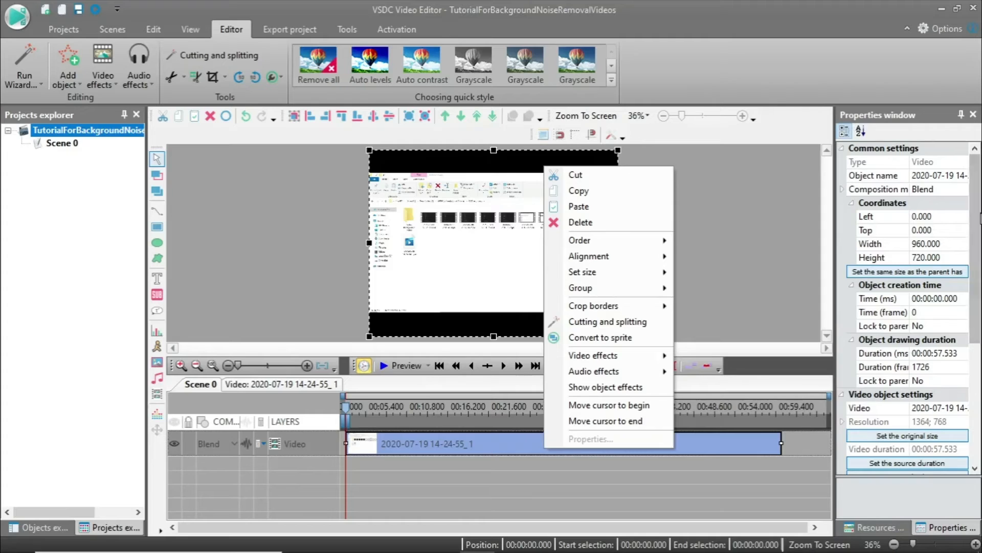
{"action": "left_click_drag", "start_coordinate": [975, 223], "coordinate": [975, 341]}
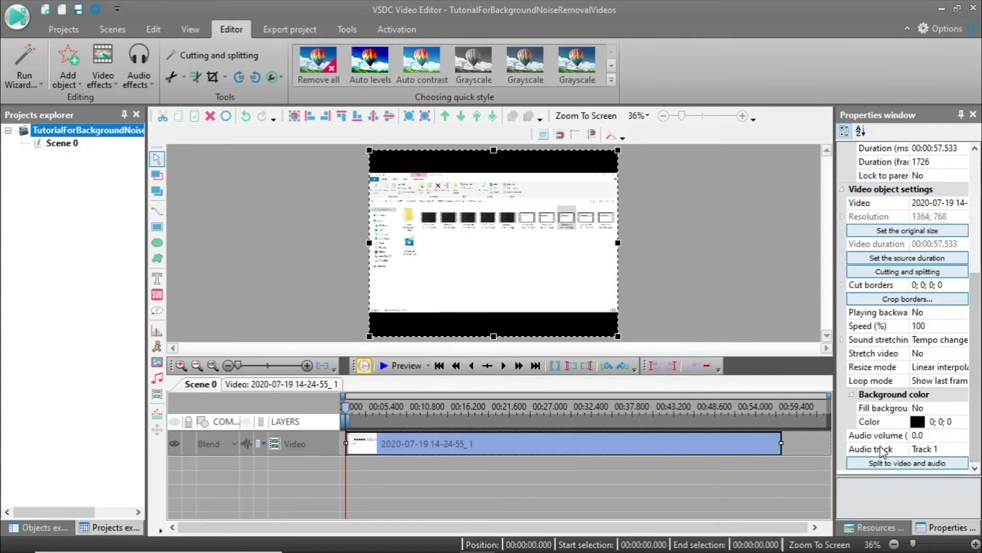
{"action": "left_click", "coordinate": [946, 450]}
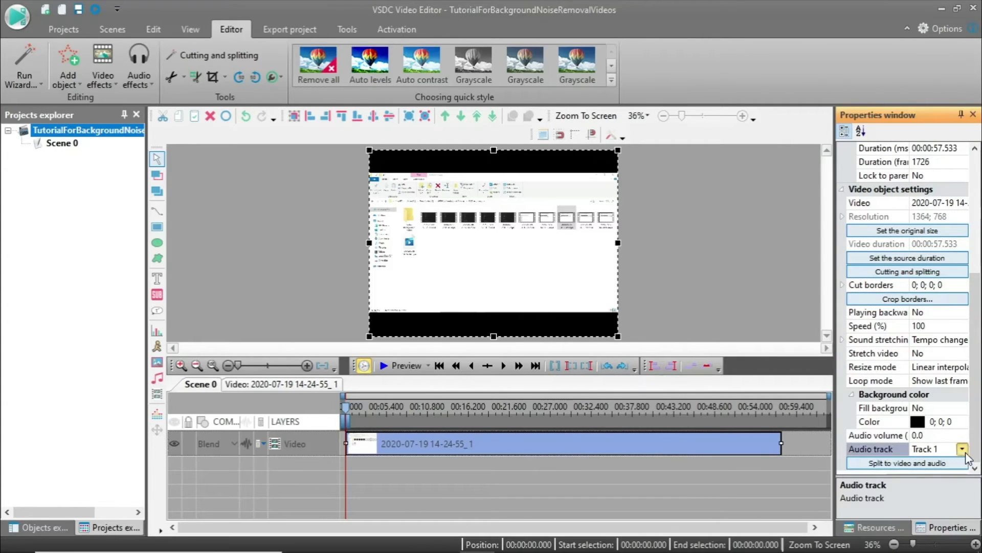
{"action": "left_click", "coordinate": [963, 449]}
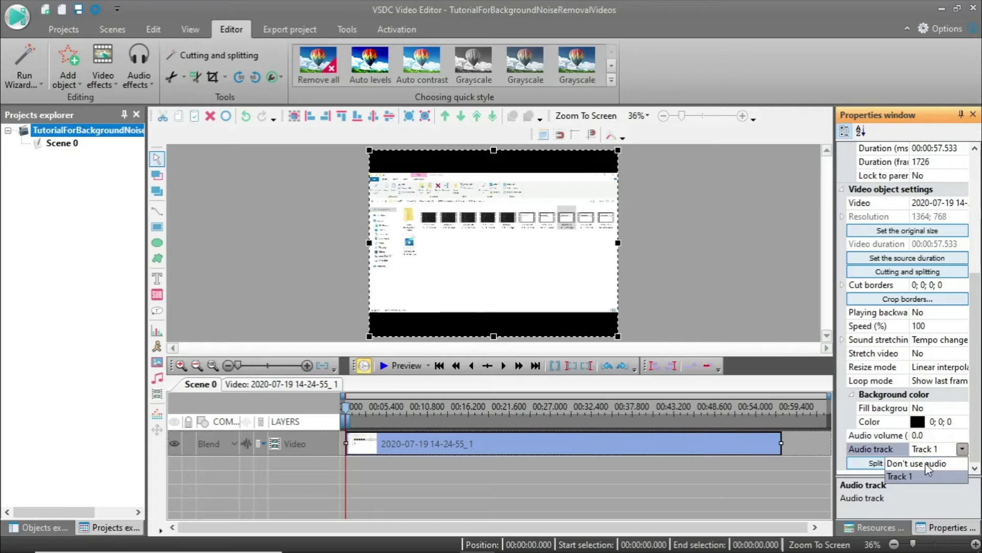
{"action": "left_click", "coordinate": [925, 462]}
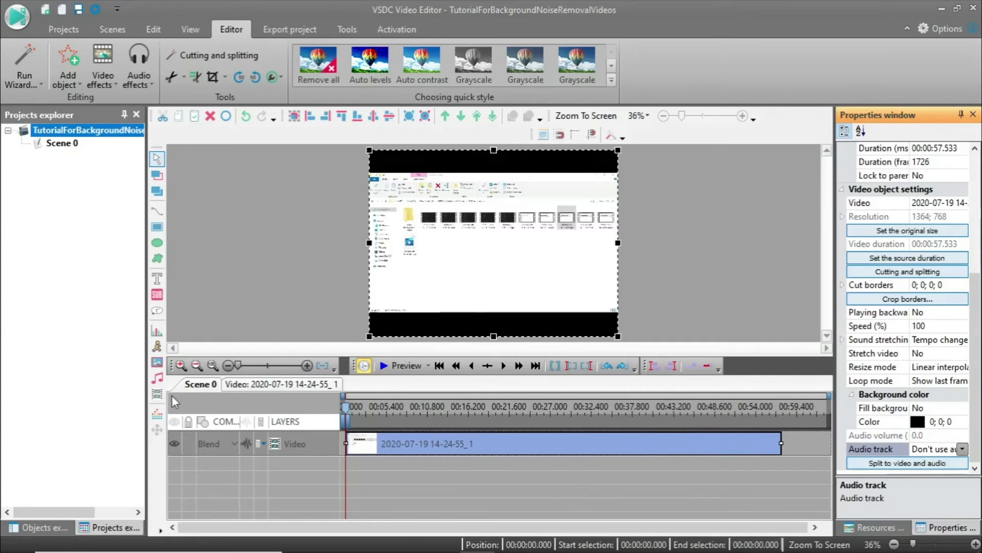
Add the original TutorialForBackgroundNoiseRemovalVideos.mp3 from the Videos folder as a new audio layer starting from the cursor position
{"action": "left_click", "coordinate": [157, 379]}
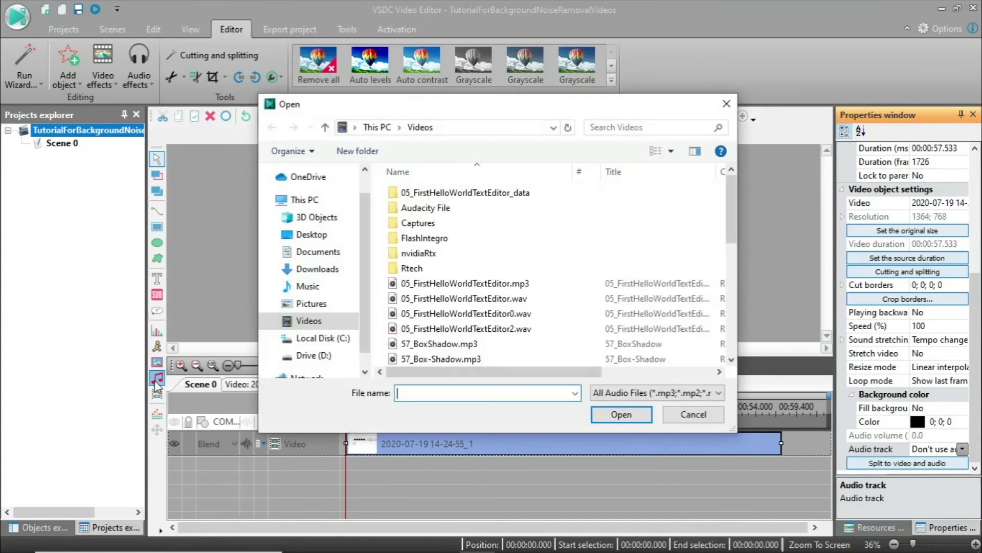
{"action": "left_click_drag", "start_coordinate": [729, 222], "coordinate": [727, 331]}
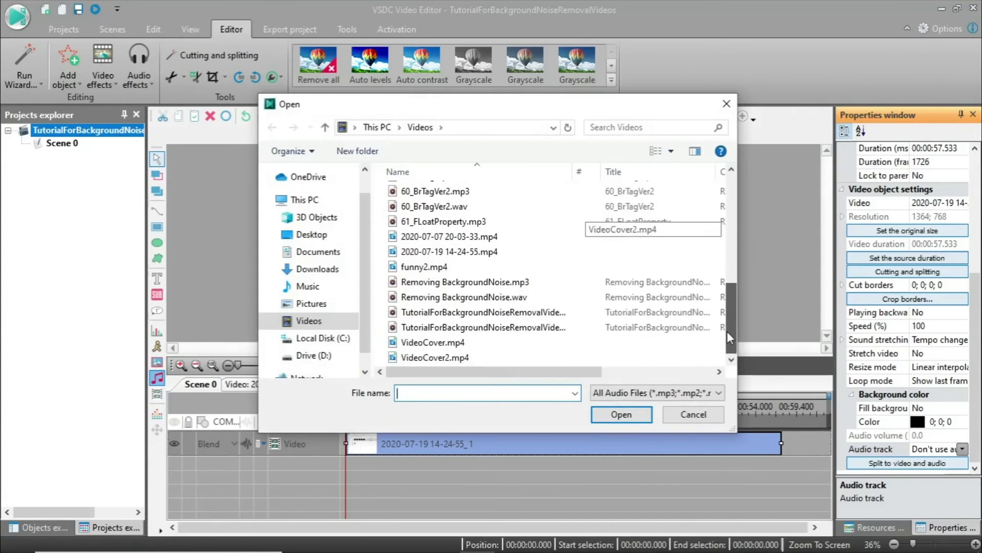
{"action": "left_click", "coordinate": [507, 316]}
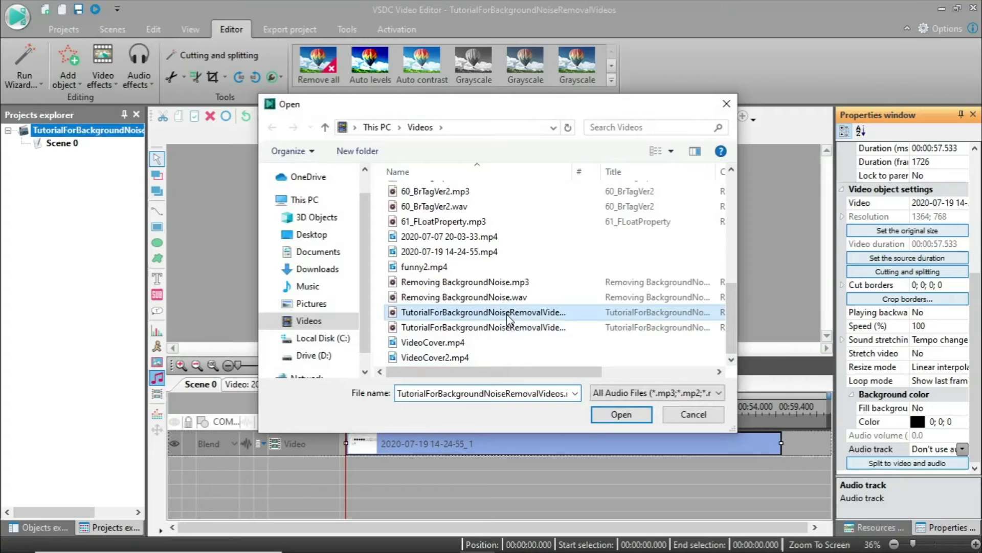
{"action": "left_click", "coordinate": [507, 330]}
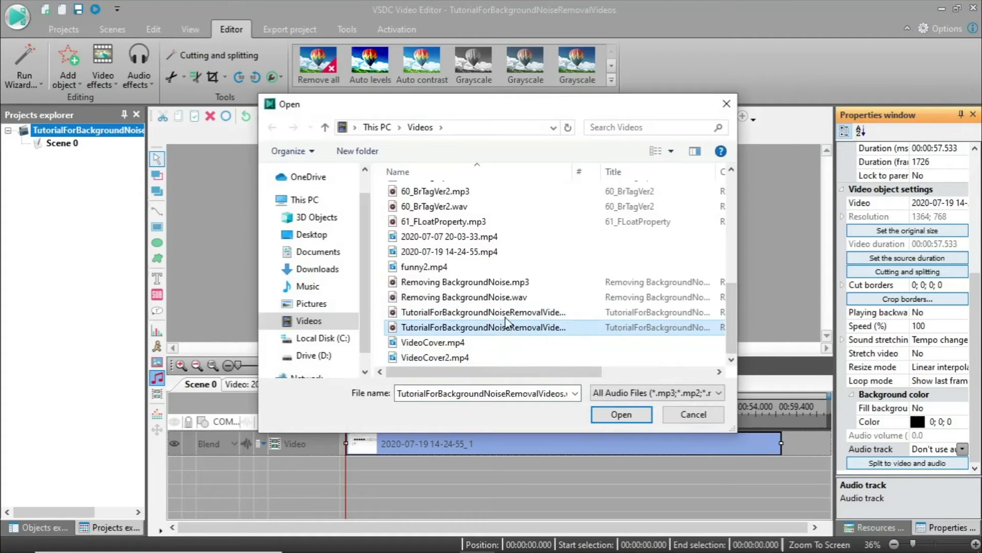
{"action": "left_click", "coordinate": [621, 414]}
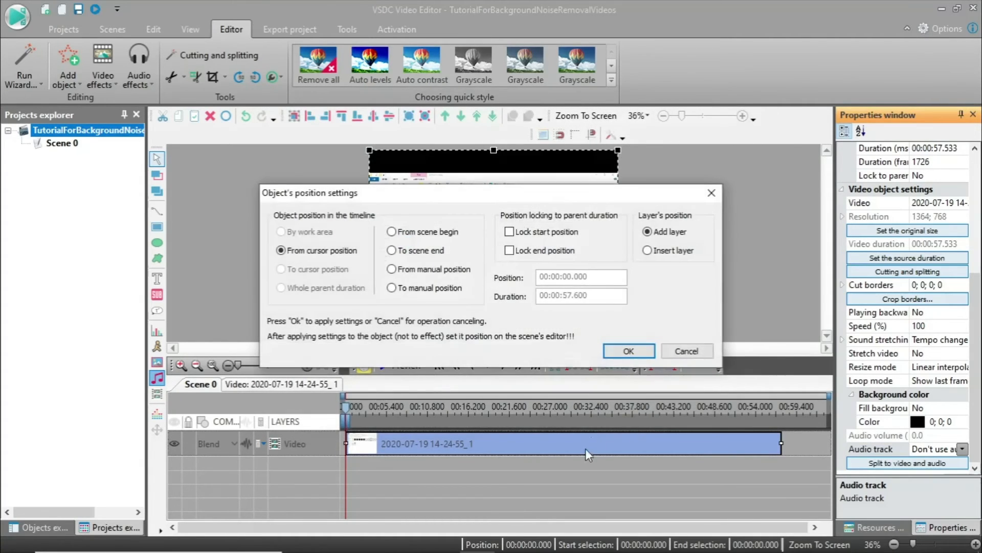
{"action": "left_click", "coordinate": [628, 351]}
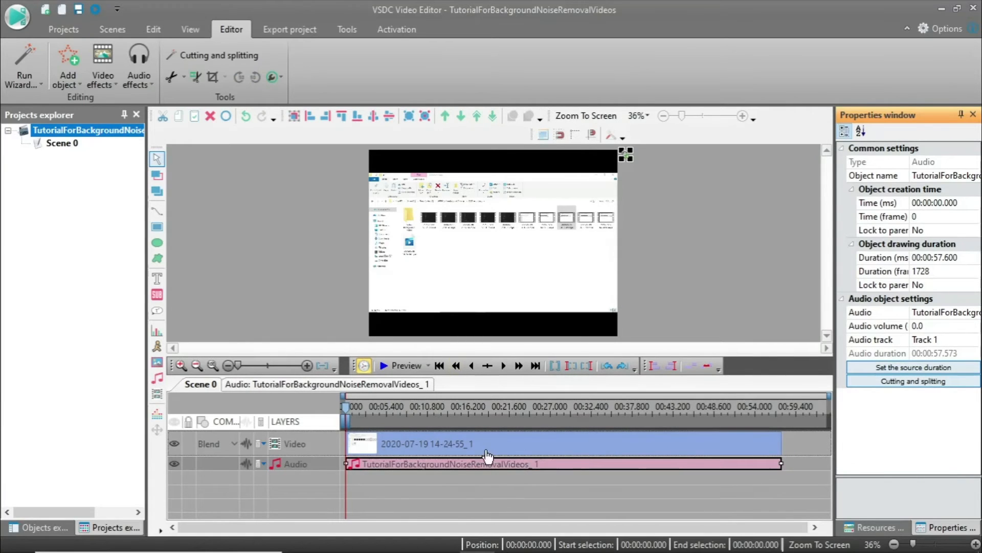
Add the cleaned TutorialForBackgroundNoiseRemovalVideos.wav from the Videos folder as a second audio layer starting from the cursor position
{"action": "left_click", "coordinate": [157, 378]}
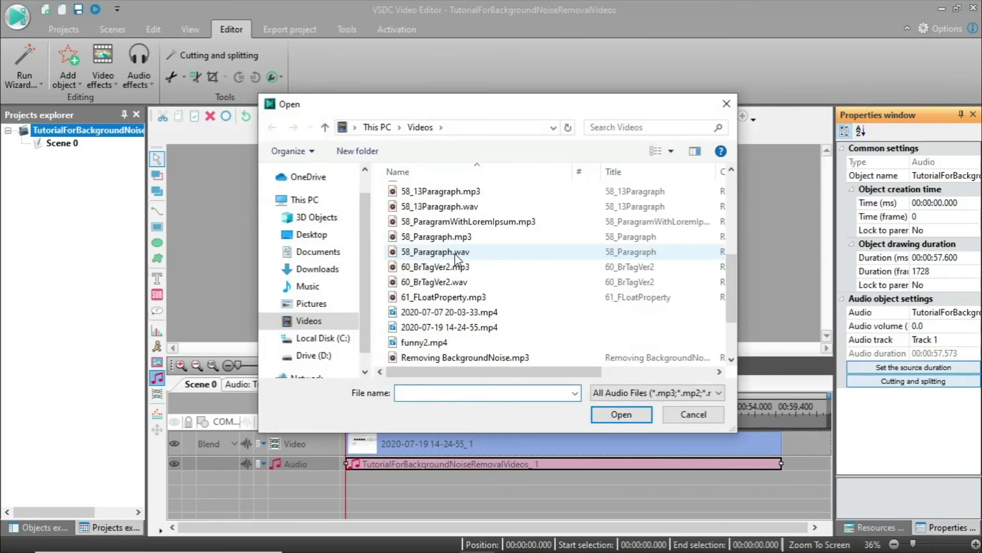
{"action": "scroll", "coordinate": [455, 256], "scroll_direction": "down", "scroll_amount": 2}
{"action": "left_click", "coordinate": [449, 328]}
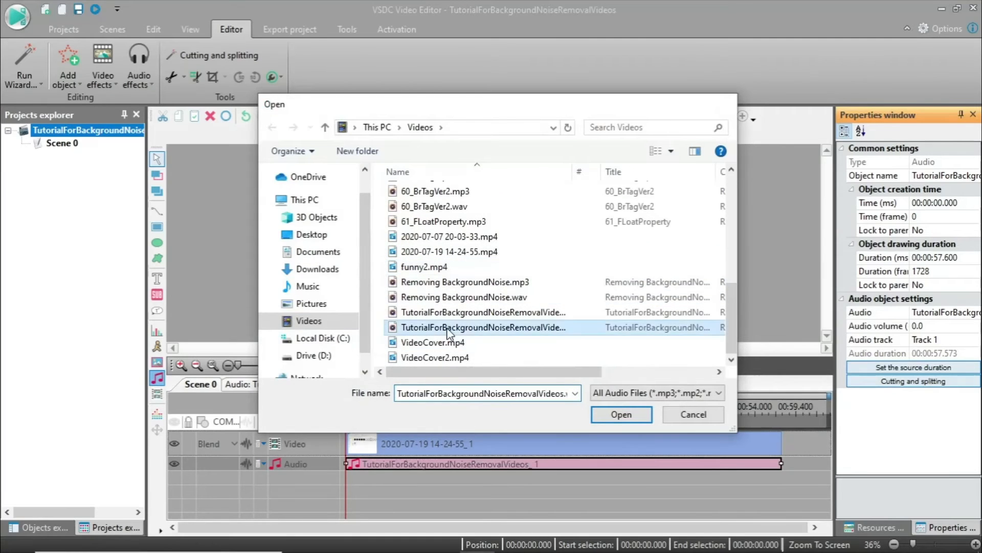
{"action": "double_click", "coordinate": [449, 330]}
{"action": "left_click", "coordinate": [631, 351]}
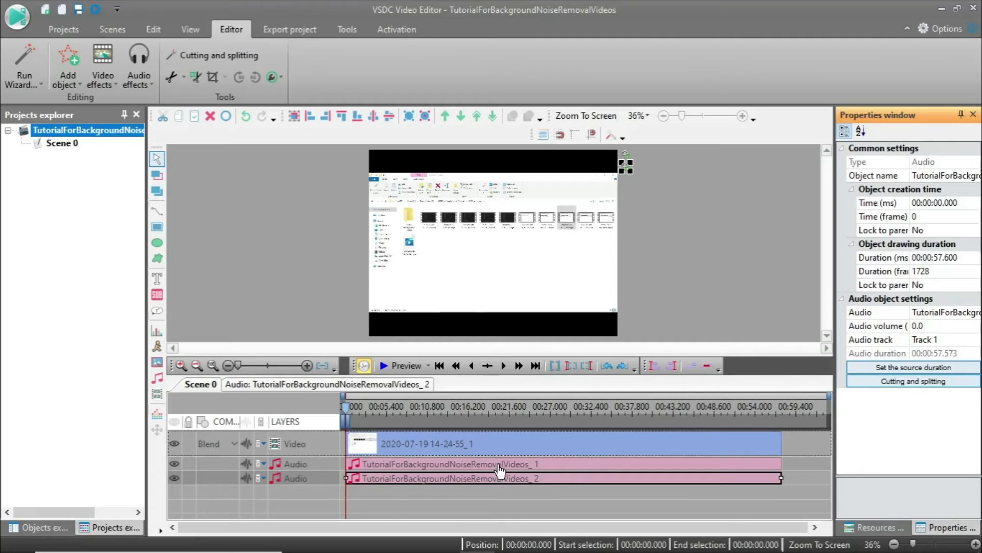
Identify the MP3 audio layer, disable the WAV layer and preview the scene with only the original noisy audio
{"action": "mouse_move", "coordinate": [497, 469]}
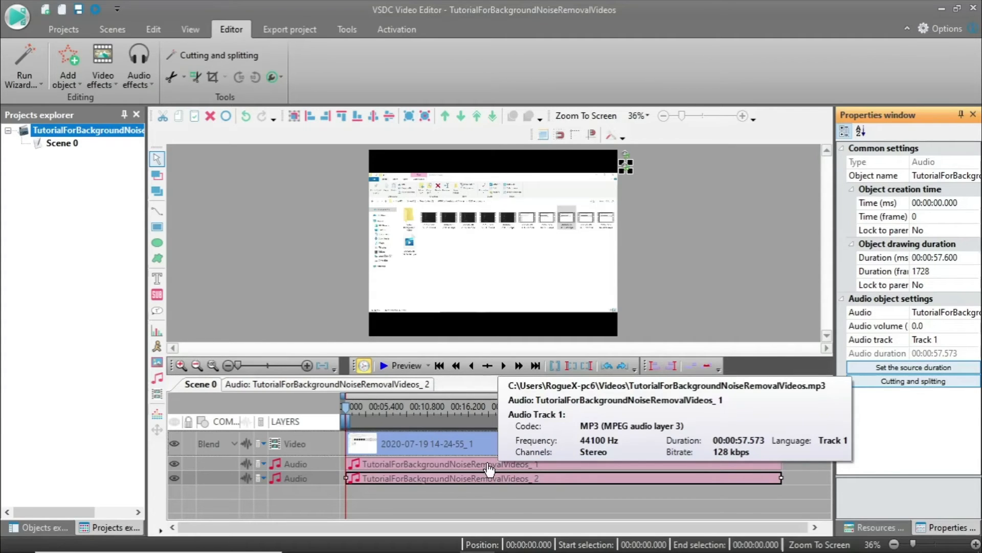
{"action": "left_click", "coordinate": [490, 468]}
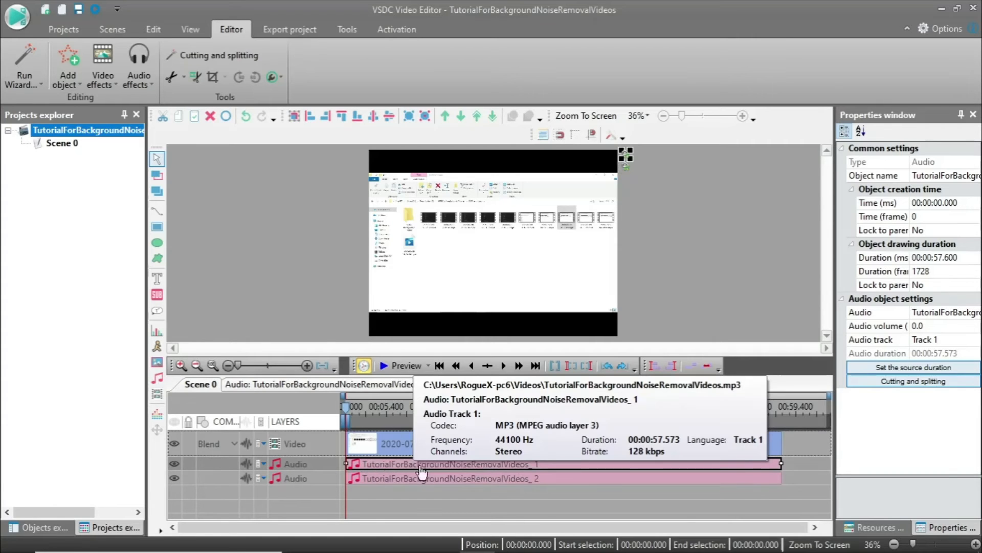
{"action": "left_click", "coordinate": [171, 480]}
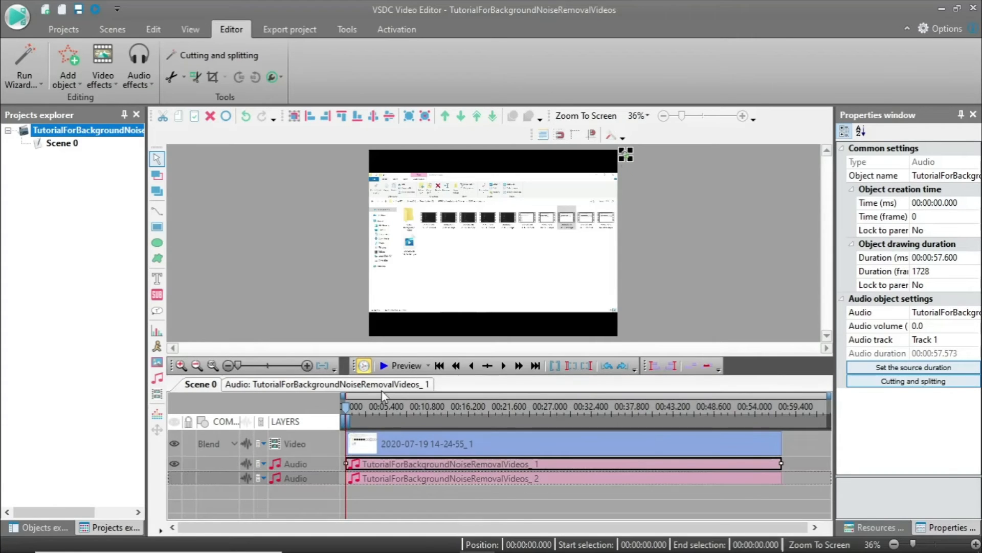
{"action": "left_click", "coordinate": [388, 365]}
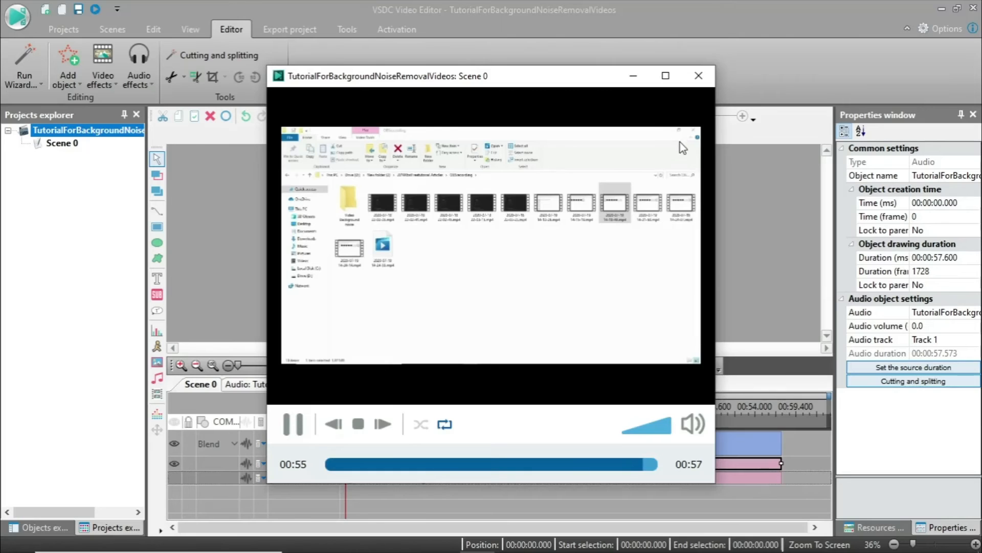
{"action": "left_click", "coordinate": [699, 77]}
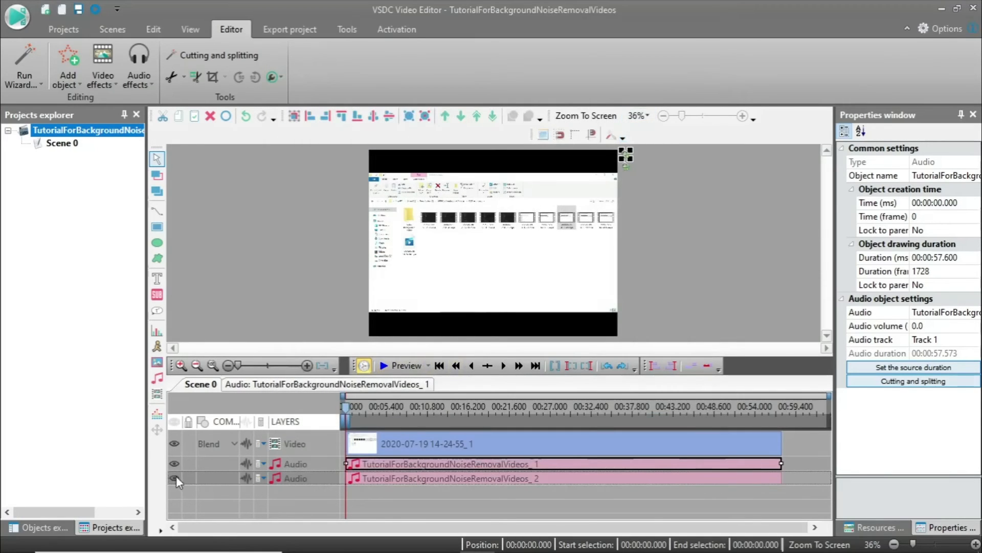
Enable the WAV layer and disable the MP3 layer, preview the whole scene with the cleaned audio, and check the WAV clip's source file
{"action": "left_click", "coordinate": [173, 463]}
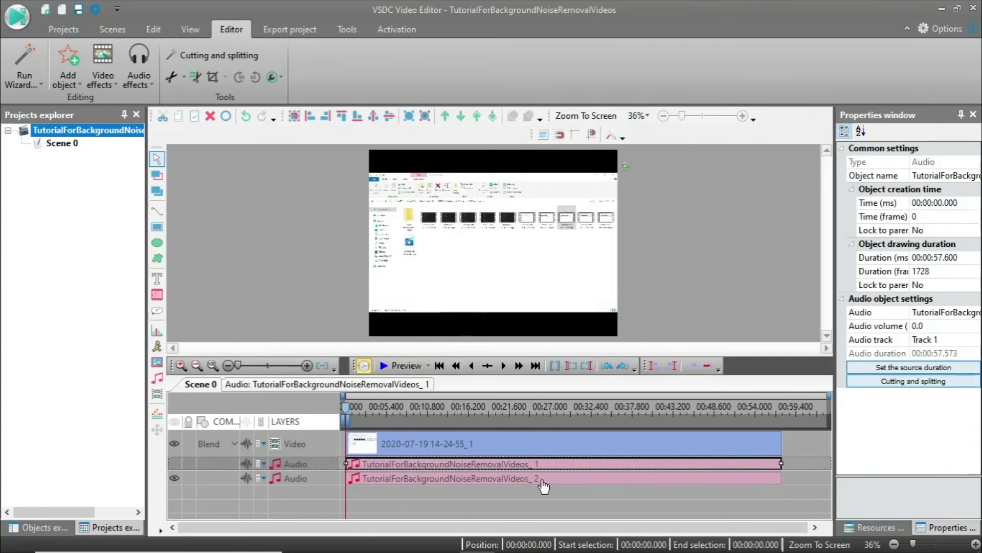
{"action": "left_click", "coordinate": [401, 366]}
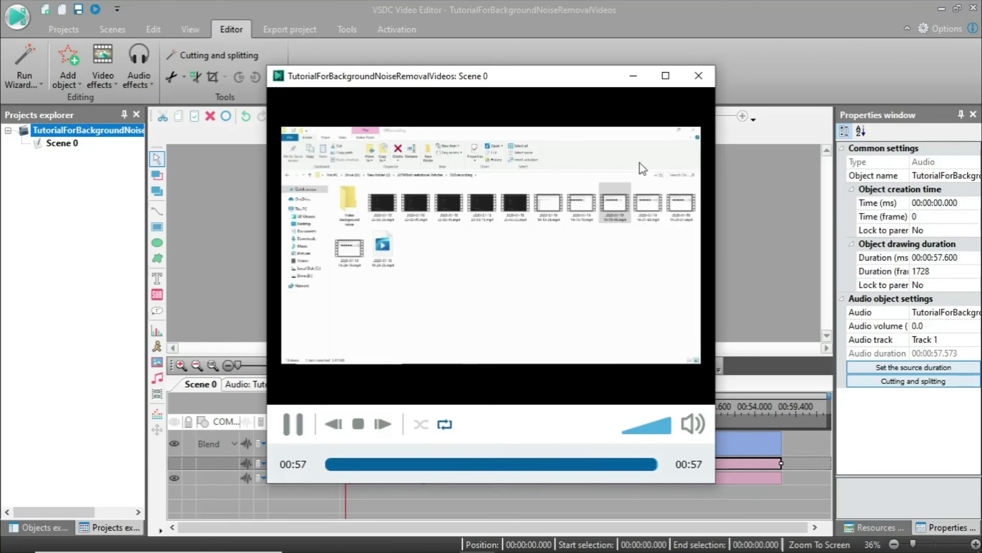
{"action": "left_click", "coordinate": [698, 77]}
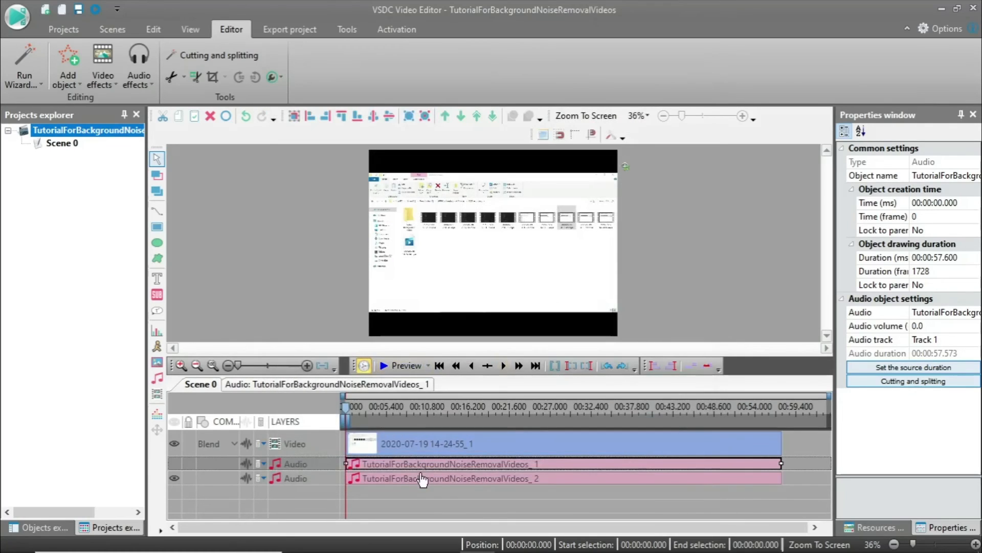
{"action": "mouse_move", "coordinate": [424, 484]}
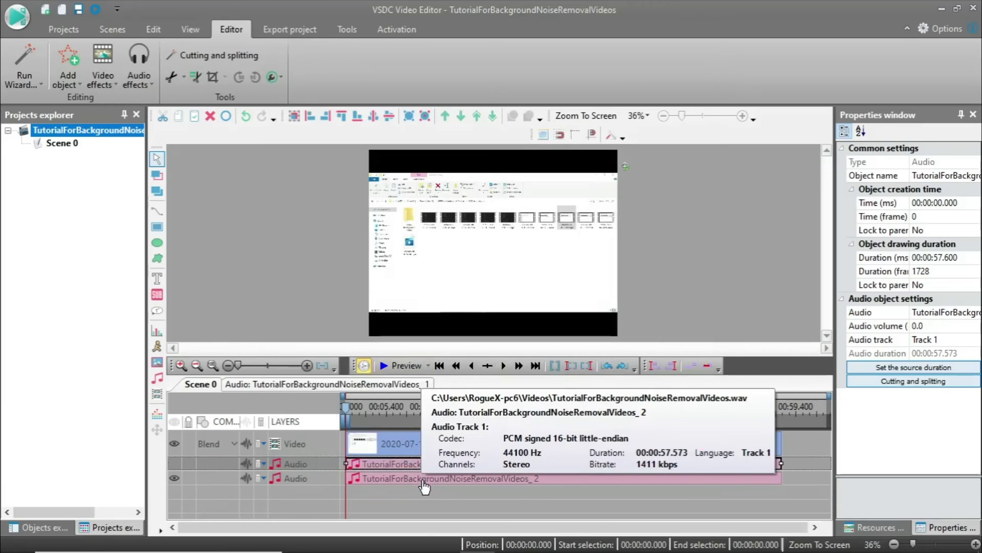
{"action": "left_click", "coordinate": [356, 485]}
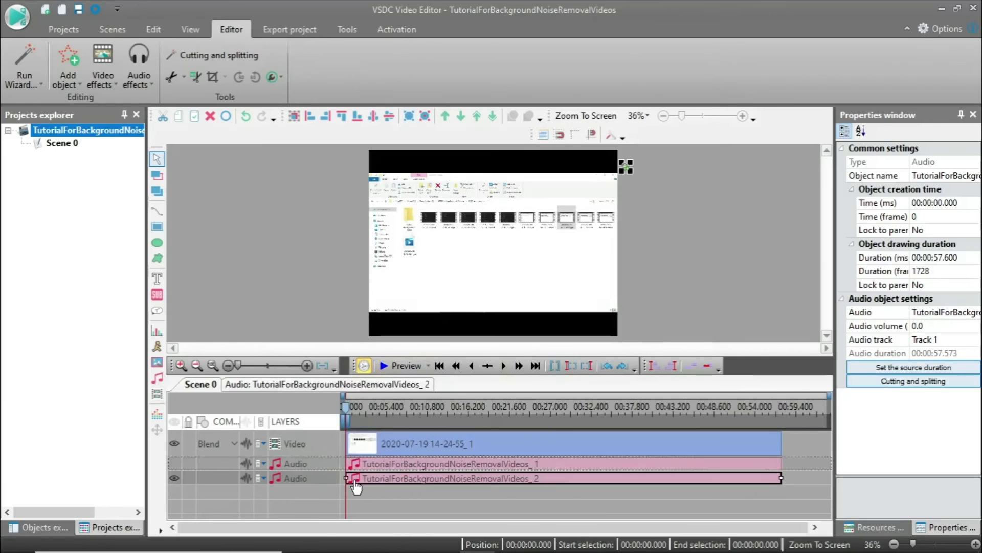
Switch back to the MP3 layer with the WAV layer disabled and briefly preview the scene's opening with the noisy audio
{"action": "left_click", "coordinate": [217, 464]}
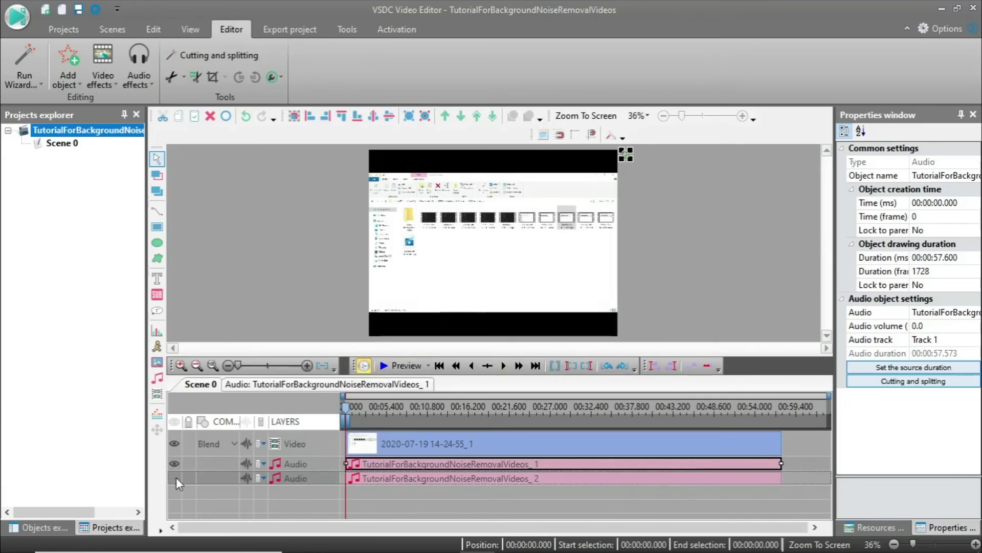
{"action": "left_click", "coordinate": [407, 364]}
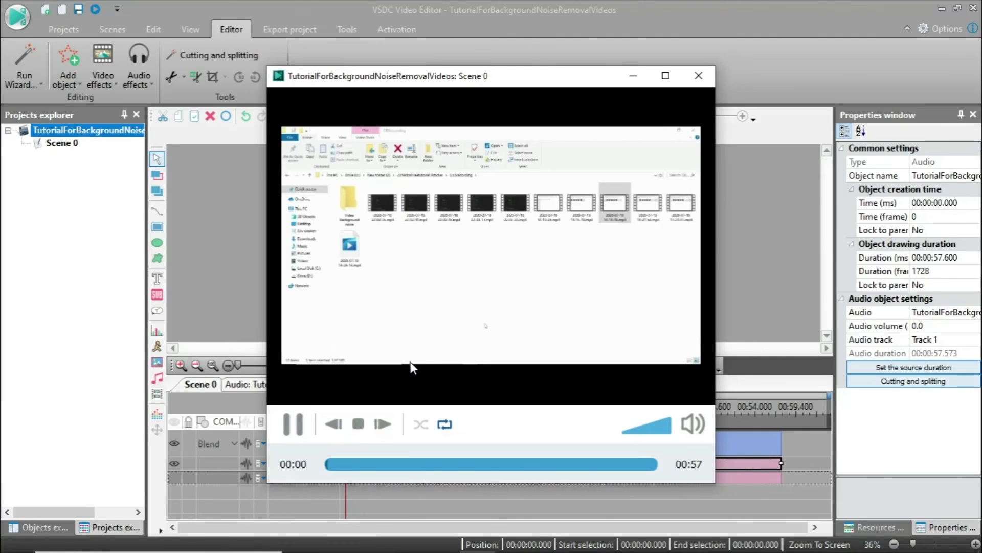
{"action": "left_click", "coordinate": [706, 75]}
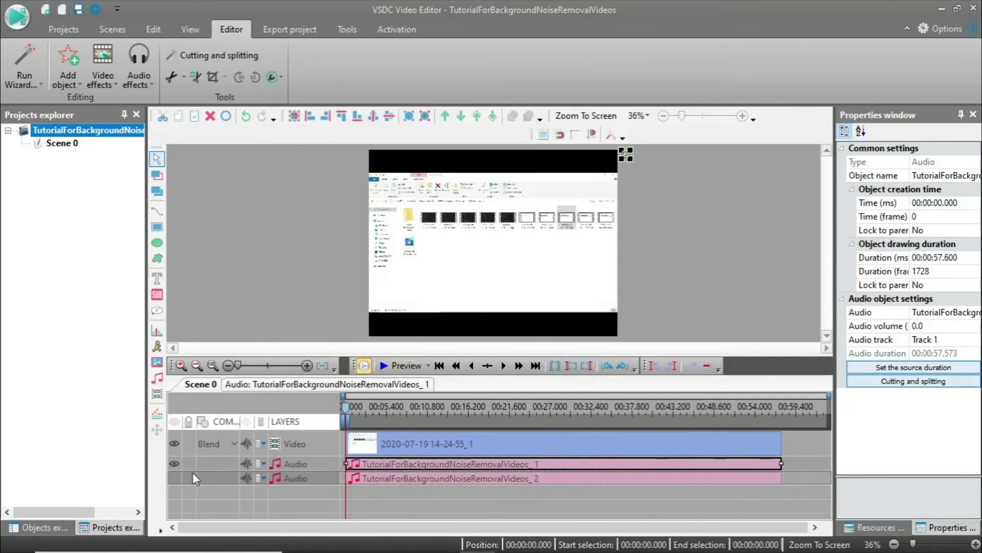
Disable the MP3 layer, re-enable the WAV layer and briefly preview the scene's opening with the cleaned audio
{"action": "left_click", "coordinate": [171, 466]}
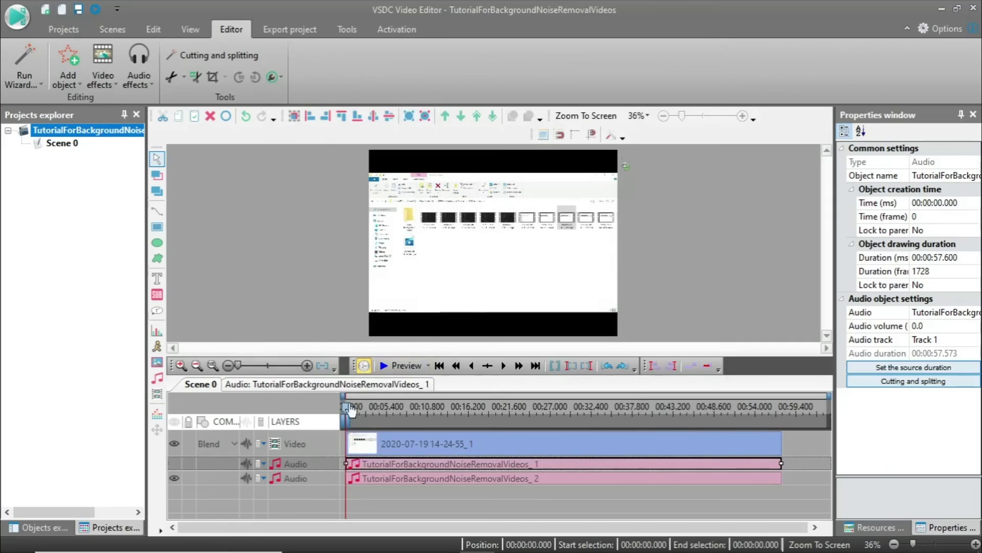
{"action": "left_click", "coordinate": [389, 364]}
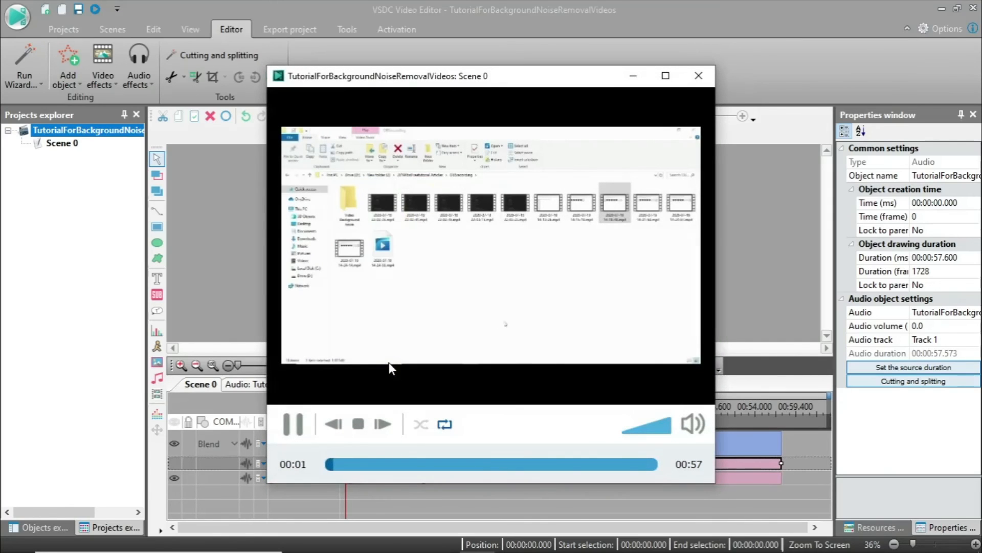
{"action": "left_click", "coordinate": [698, 76]}
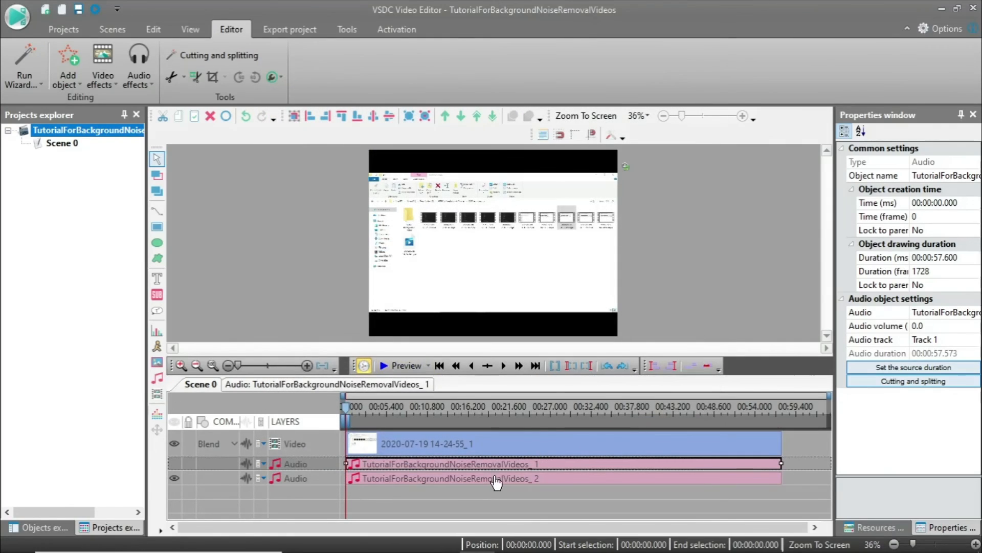